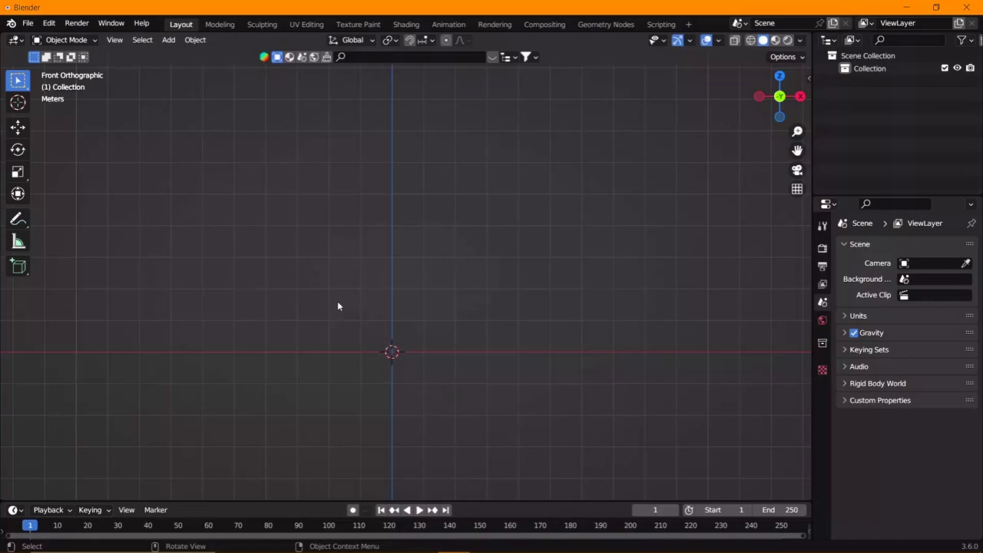
# - Add two cubes and raise the second one to Z 2.2366 m above the first
pyautogui.hotkey('shift', 'a')
pyautogui.click(377, 217)
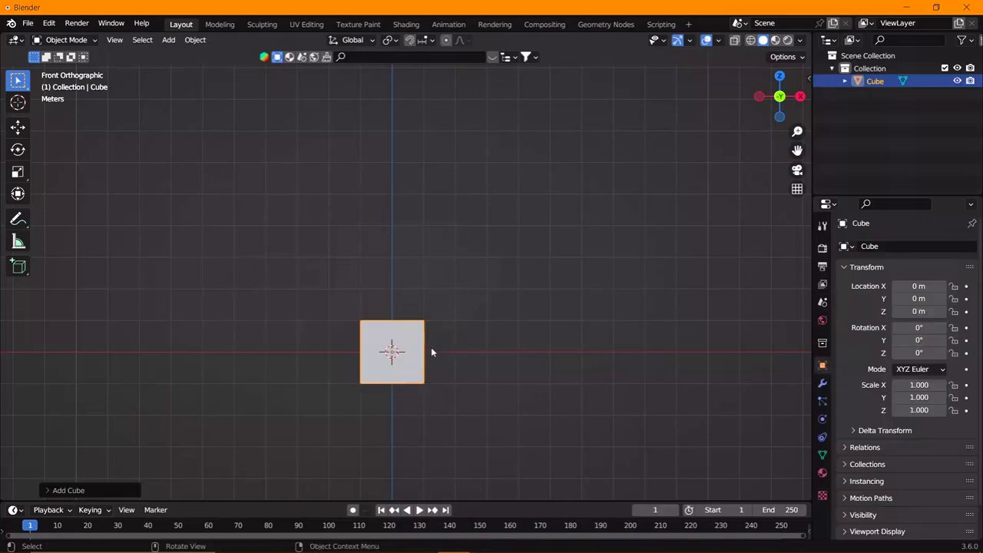
pyautogui.hotkey('shift', 'a')
pyautogui.click(461, 306)
pyautogui.press('g')
pyautogui.press('z')
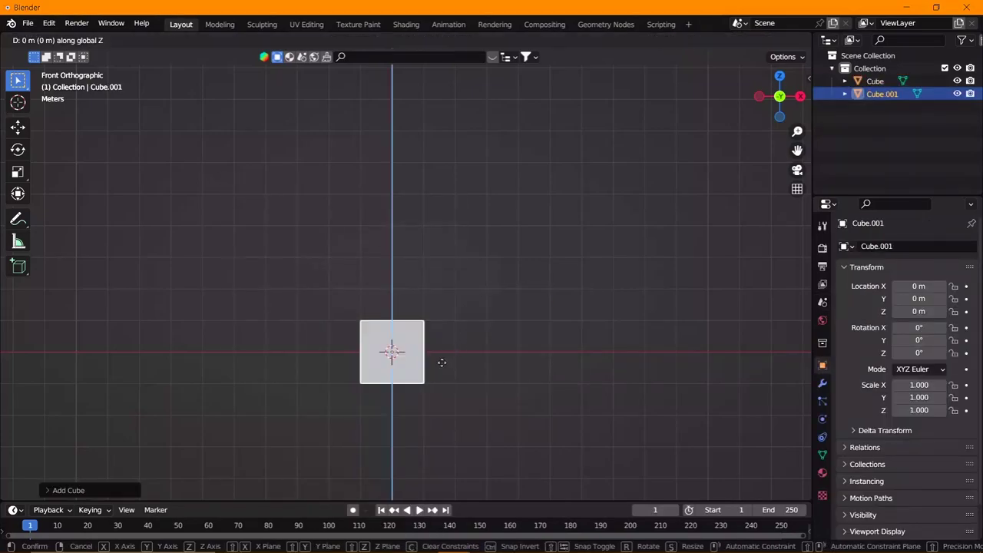
pyautogui.click(453, 292)
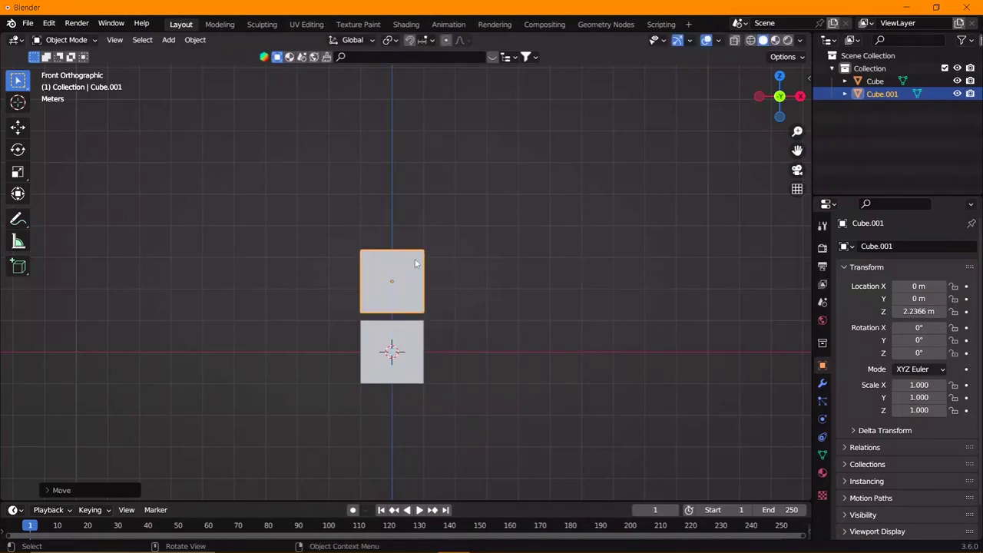
# - Shrink and reposition the upper cube's top face to form a tapered block
pyautogui.press('Tab')
pyautogui.moveTo(415, 263); pyautogui.dragTo(394, 234, button='middle')
pyautogui.click(394, 234)
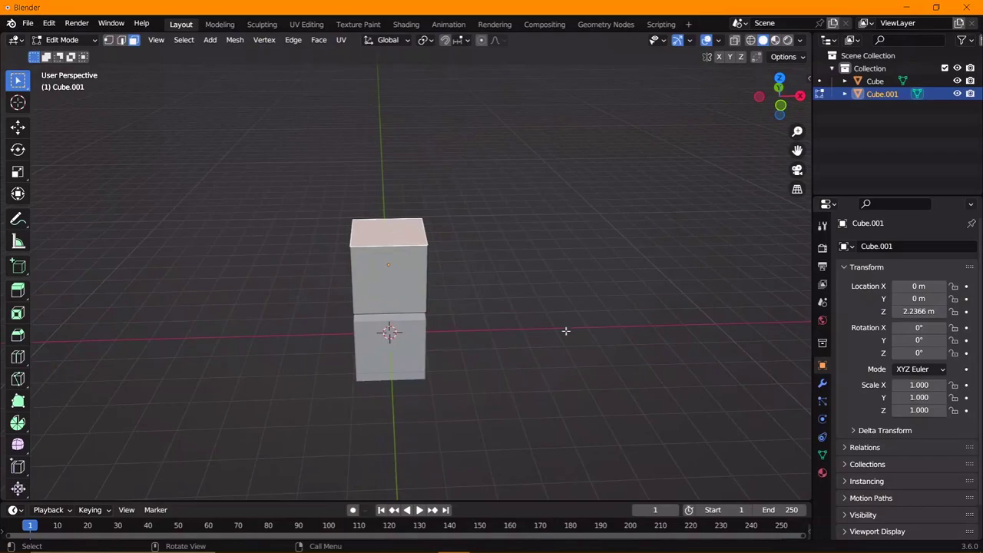
pyautogui.press('KP_1')
pyautogui.press('s')
pyautogui.click(453, 290)
pyautogui.press('g')
pyautogui.press('z')
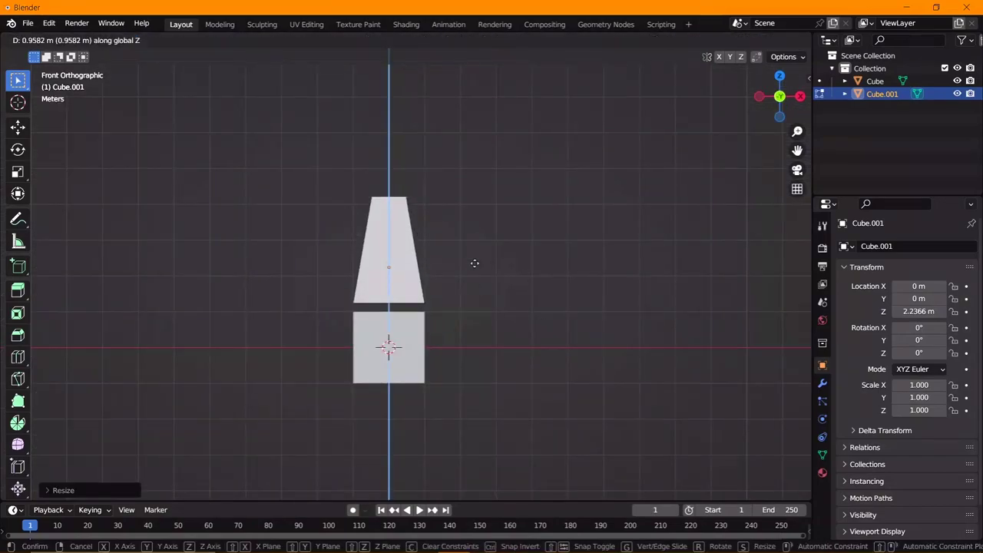
pyautogui.click(472, 275)
pyautogui.press('s')
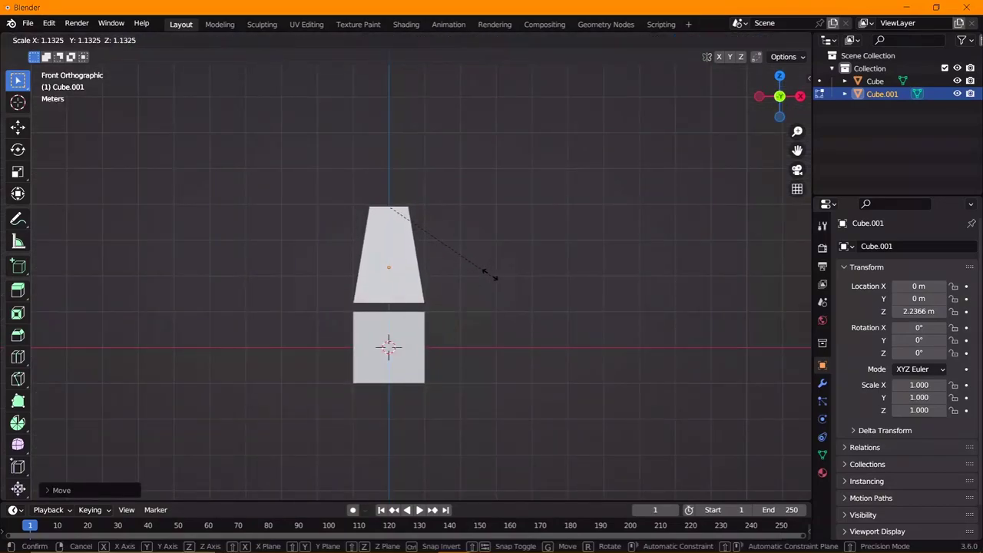
pyautogui.click(489, 275)
pyautogui.press('Tab')
# - Stretch the bottom cube taller along Z and lower it slightly
pyautogui.click(400, 355)
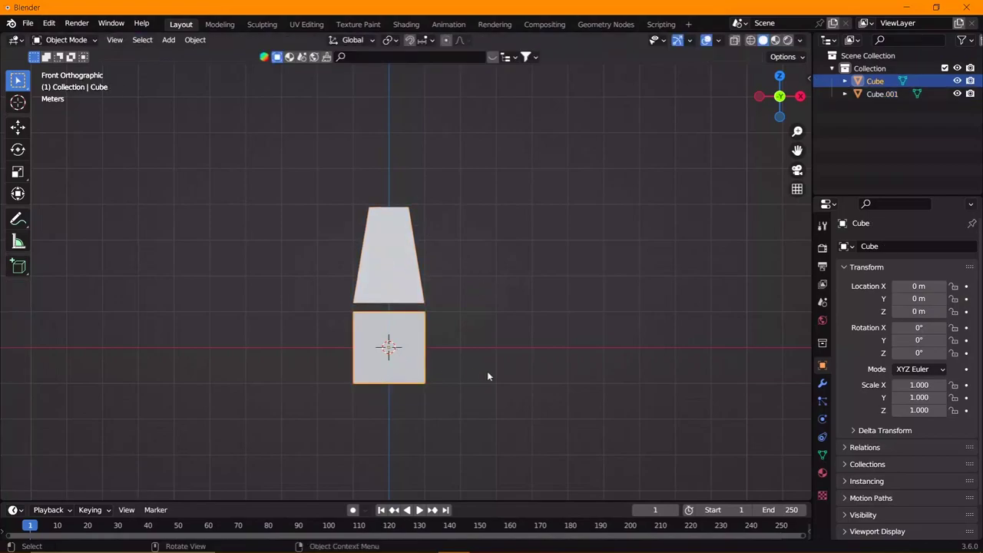
pyautogui.press('s')
pyautogui.press('z')
pyautogui.click(504, 385)
pyautogui.press('g')
pyautogui.press('z')
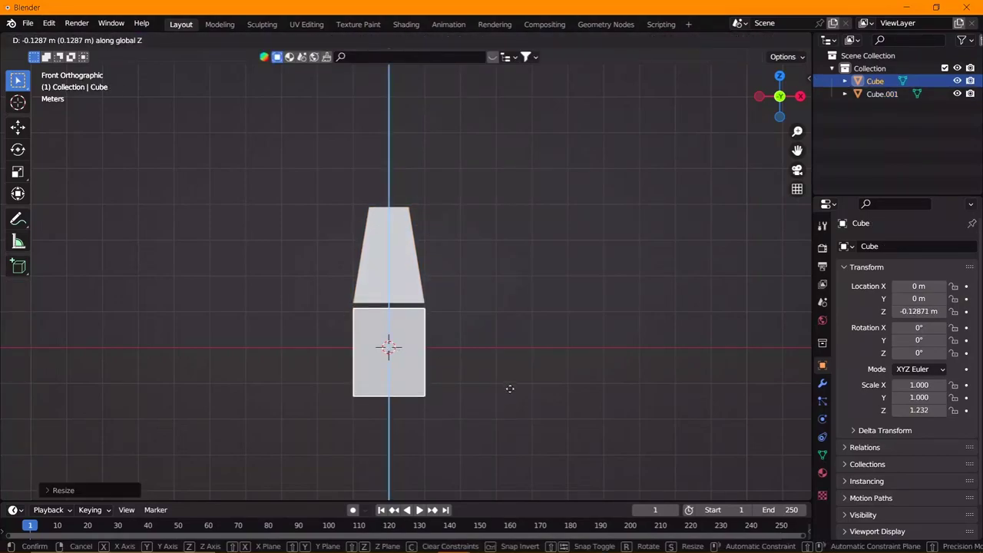
pyautogui.click(510, 389)
# - Duplicate the tapered block, flip it 180° and seat it atop the stack at Z 5.7834 m
pyautogui.press('KP_5')
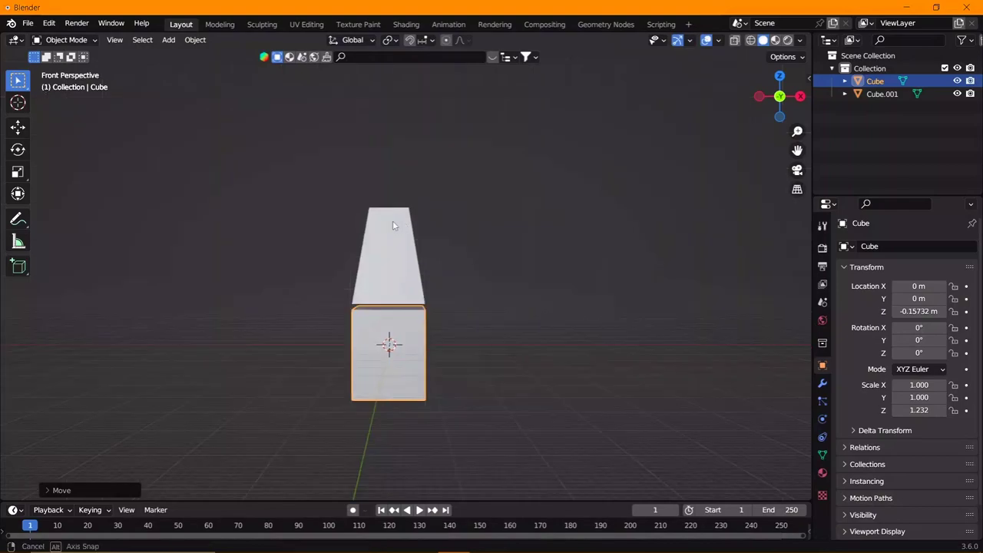
pyautogui.moveTo(392, 220); pyautogui.dragTo(395, 248, button='middle')
pyautogui.click(395, 250)
pyautogui.press('KP_1')
pyautogui.hotkey('shift', 'd')
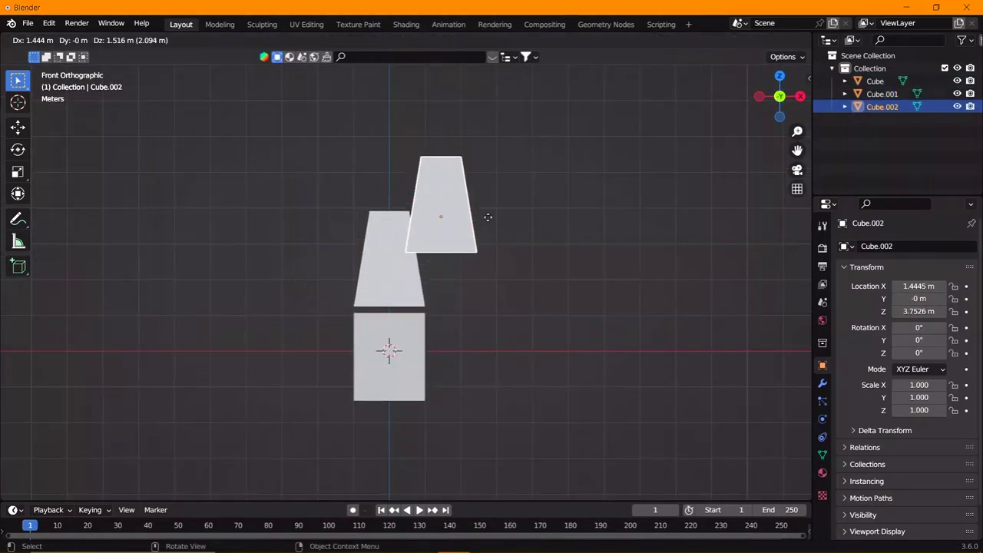
pyautogui.press('z')
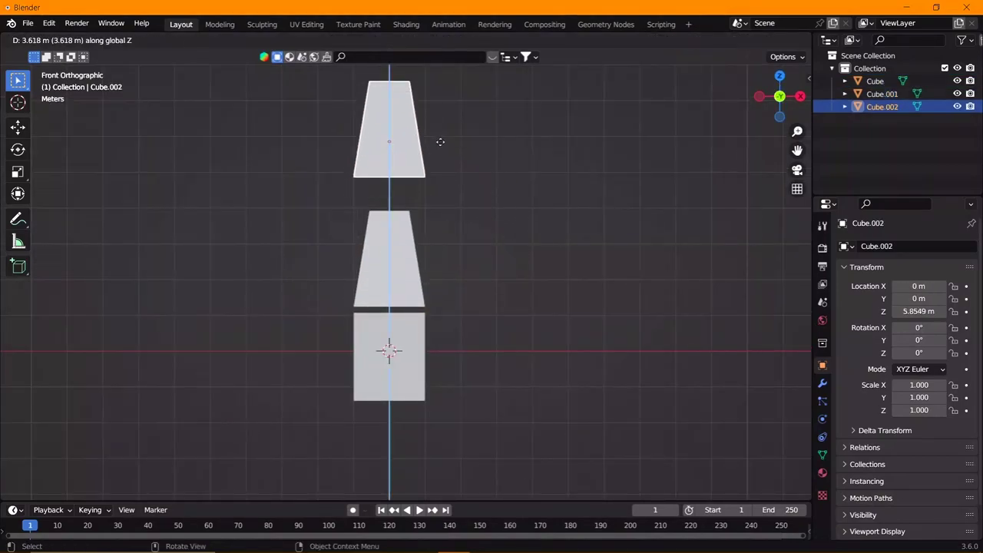
pyautogui.click(440, 141)
pyautogui.write('r80')
pyautogui.press('Return')
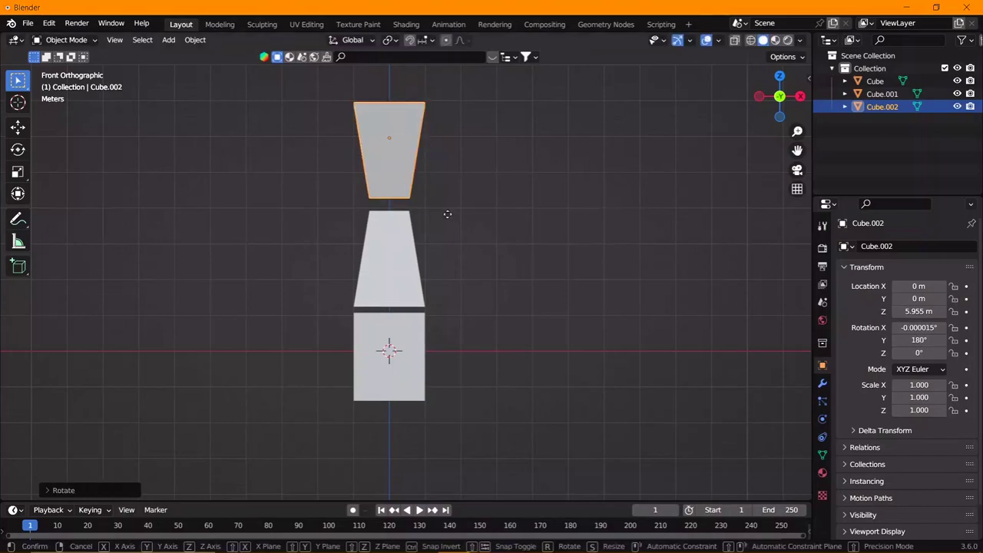
pyautogui.press('g')
pyautogui.press('z')
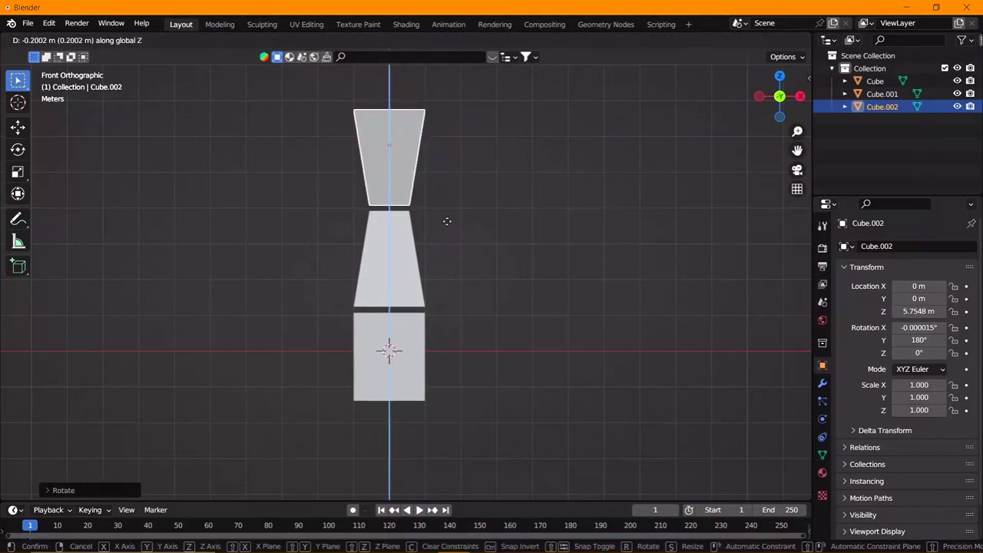
pyautogui.click(447, 220)
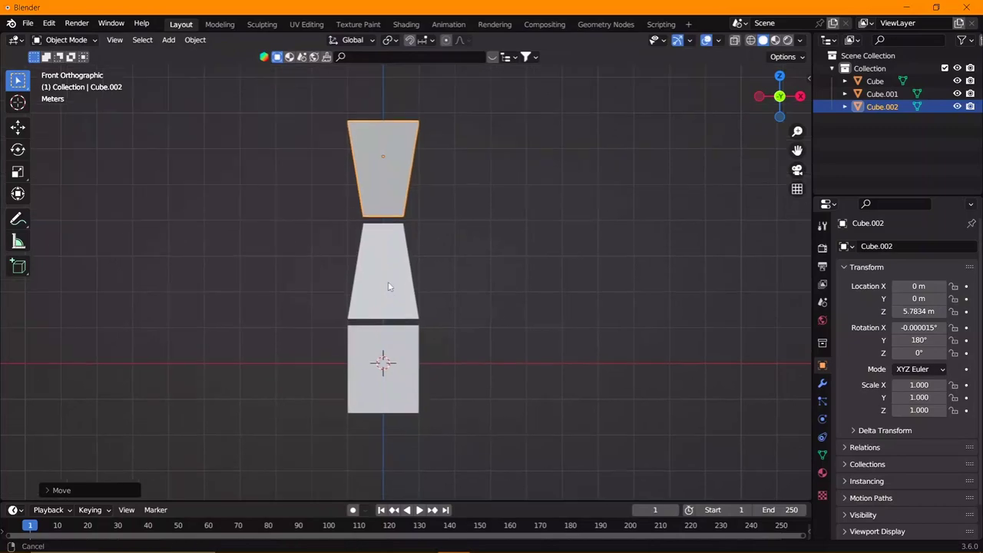
pyautogui.keyDown('shift'); pyautogui.moveTo(391, 285); pyautogui.dragTo(377, 308, button='middle'); pyautogui.keyUp('shift')
pyautogui.click(378, 308)
pyautogui.hotkey('shift', 'a')
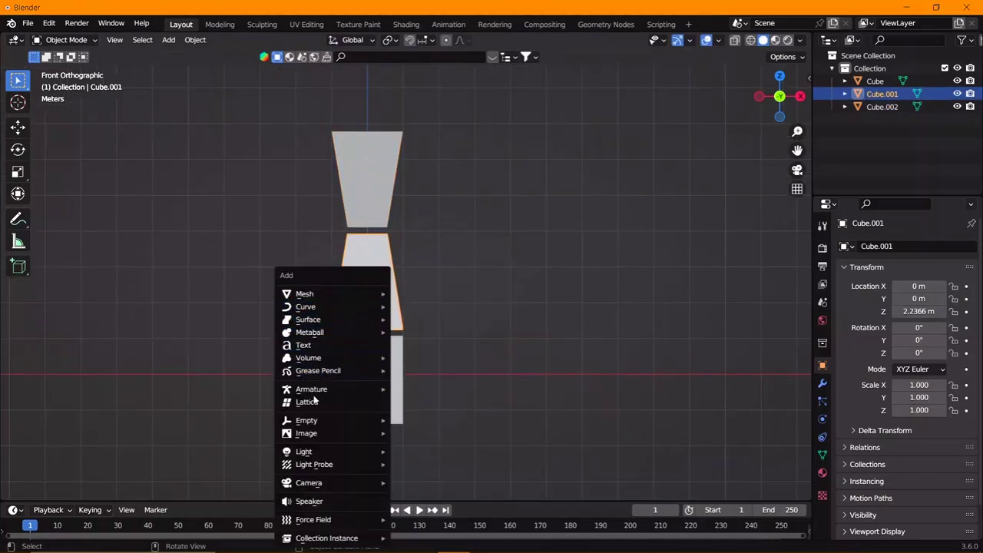
# - Add an armature and open its viewport display settings to show bones In Front
pyautogui.click(418, 390)
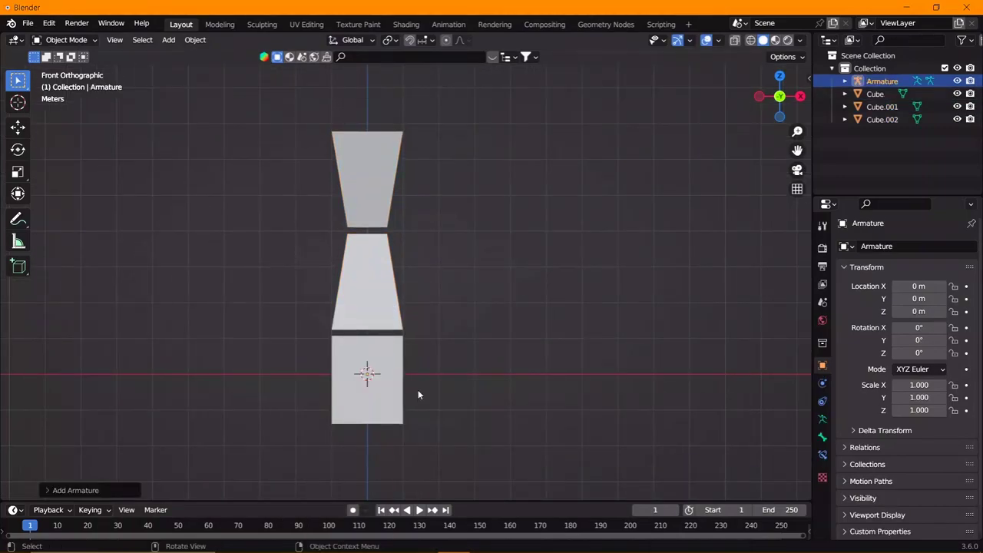
pyautogui.click(823, 435)
pyautogui.click(823, 418)
pyautogui.click(876, 390)
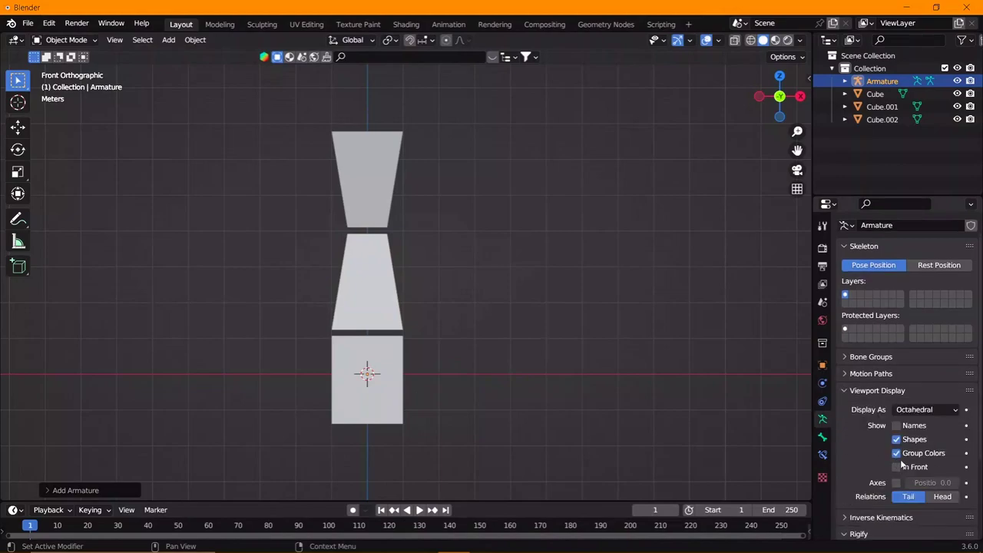
# - Move and scale the first bone so it spans the bottom cube
pyautogui.press('g')
pyautogui.press('z')
pyautogui.click(466, 398)
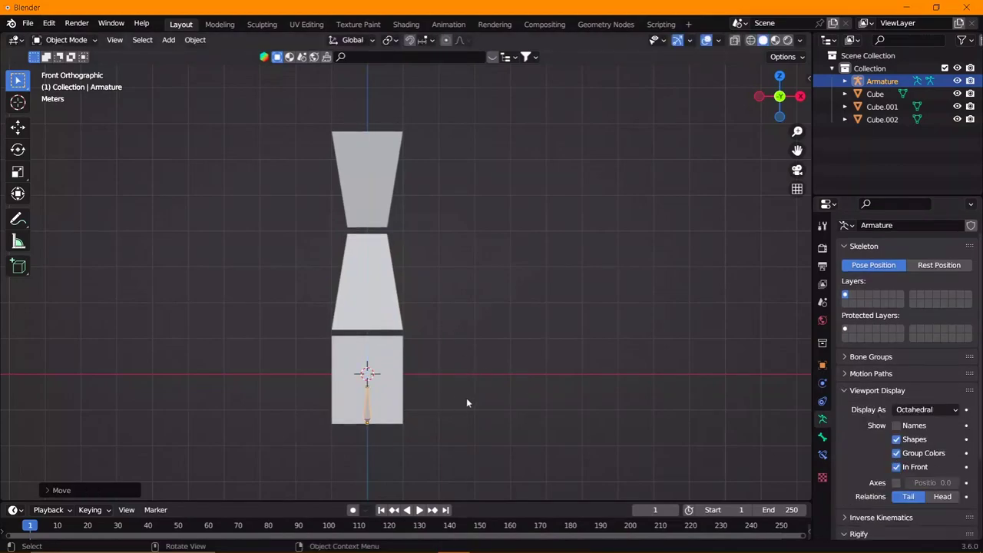
pyautogui.press('s')
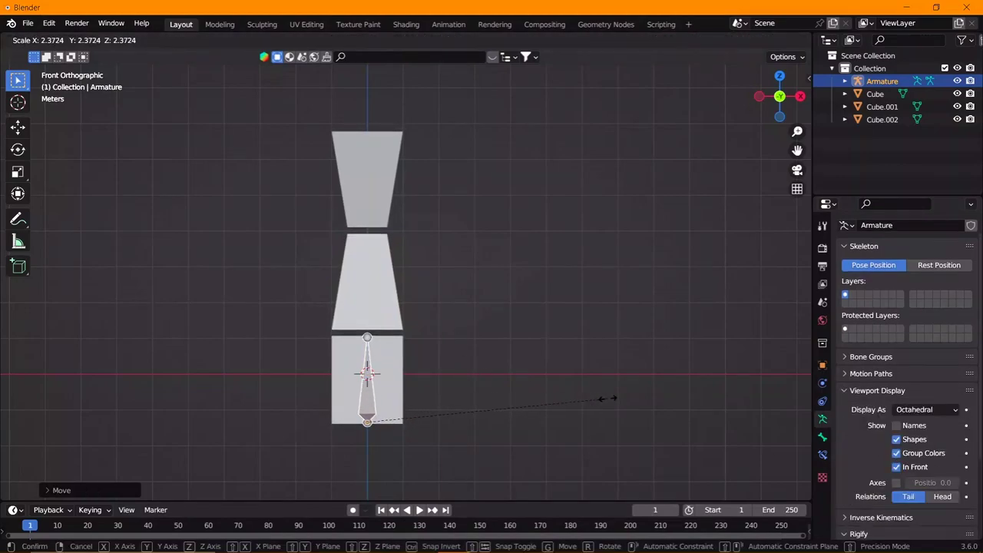
pyautogui.click(617, 398)
# - Extrude two more bones vertically, ending in the middle block and at the stack's top
pyautogui.press('Tab')
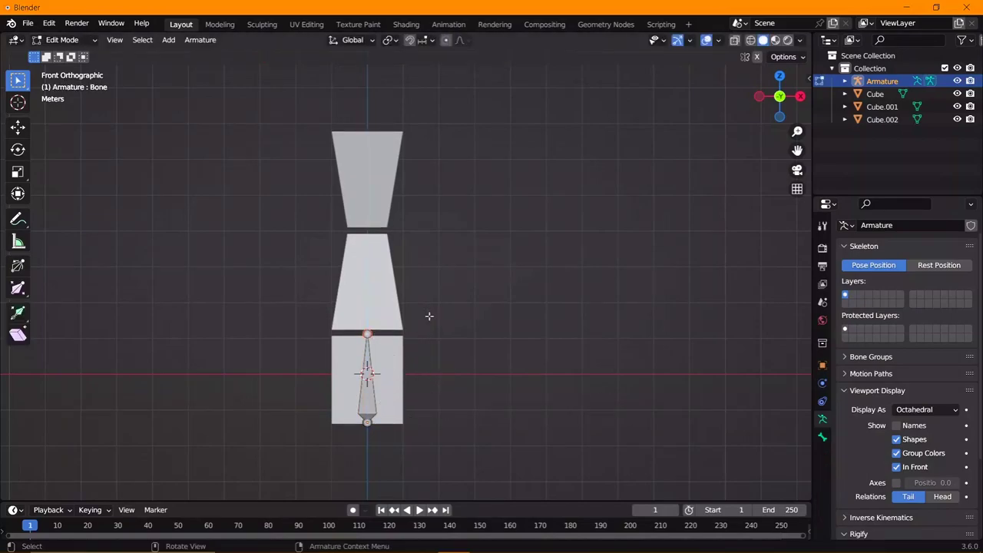
pyautogui.press('e')
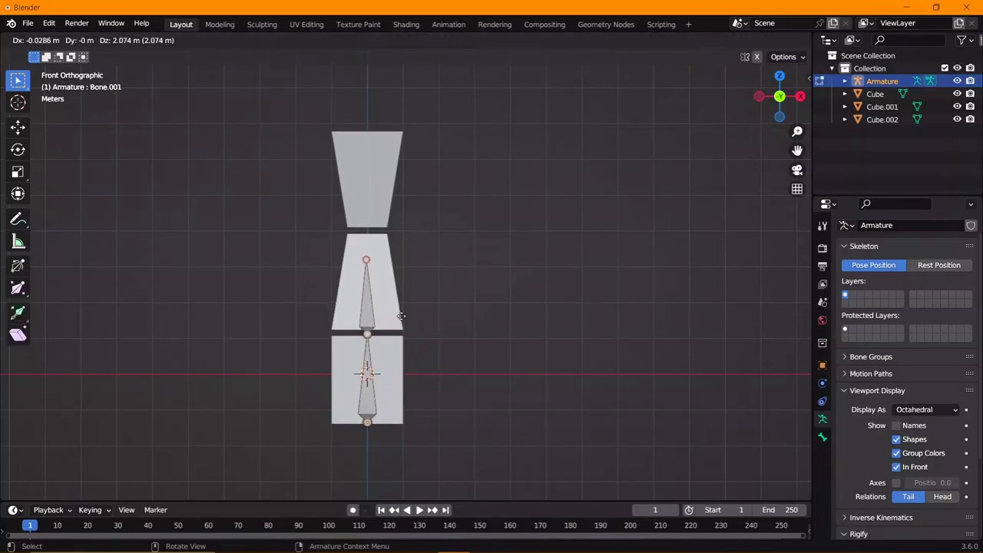
pyautogui.press('z')
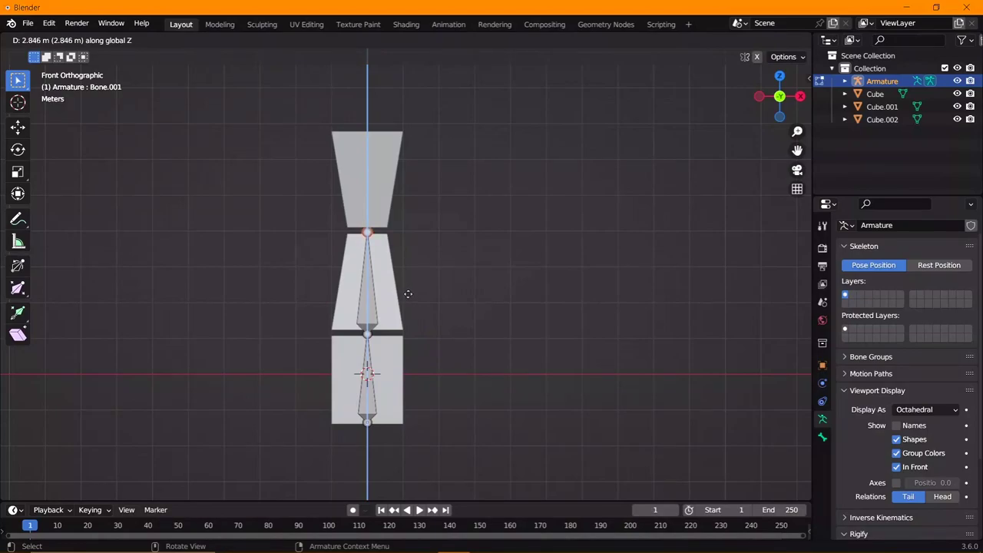
pyautogui.click(408, 295)
pyautogui.press('e')
pyautogui.press('z')
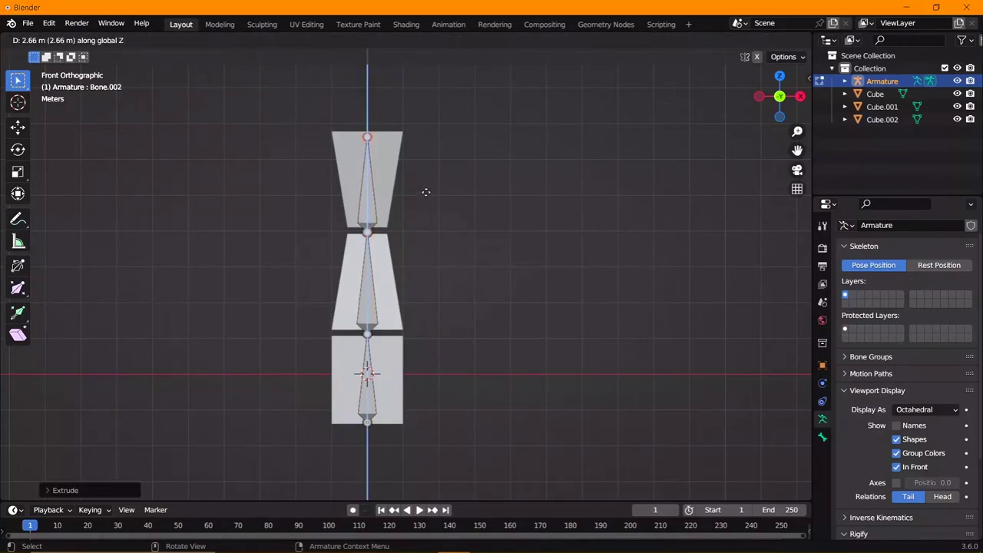
pyautogui.click(426, 192)
# - Adjust the middle bone's vertical position and return to Object Mode
pyautogui.click(367, 323)
pyautogui.scroll(1, 418, 332)
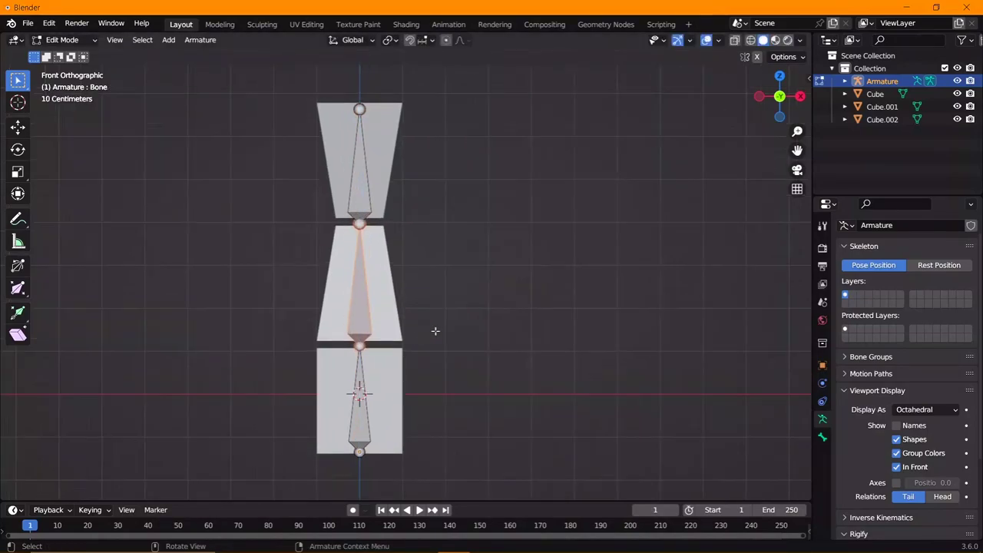
pyautogui.press('g')
pyautogui.press('z')
pyautogui.click(436, 330)
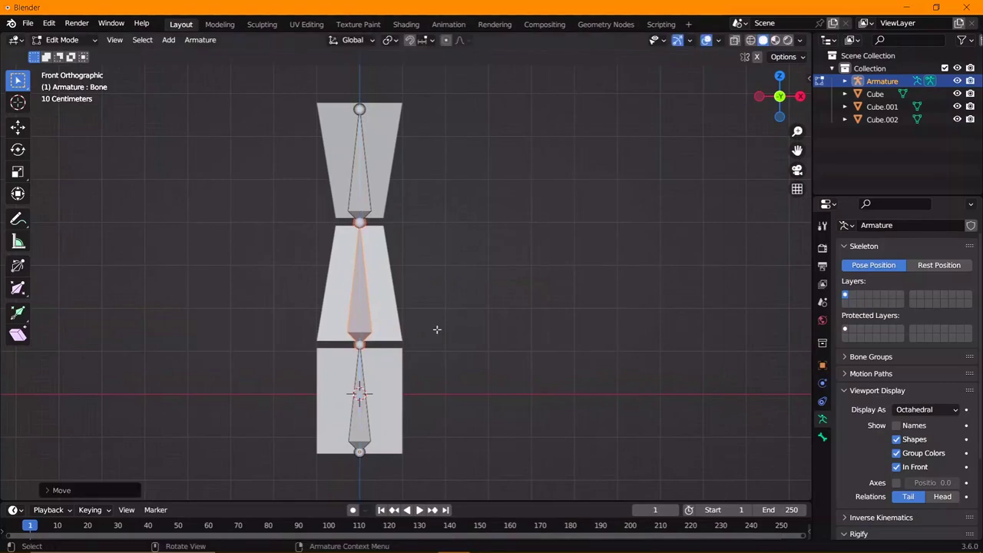
pyautogui.scroll(-1, 440, 315)
pyautogui.scroll(-1, 430, 319)
pyautogui.press('Tab')
pyautogui.moveTo(404, 322); pyautogui.dragTo(534, 361, button='middle')
# - Inspect the rig from front, side and top views
pyautogui.click(799, 96)
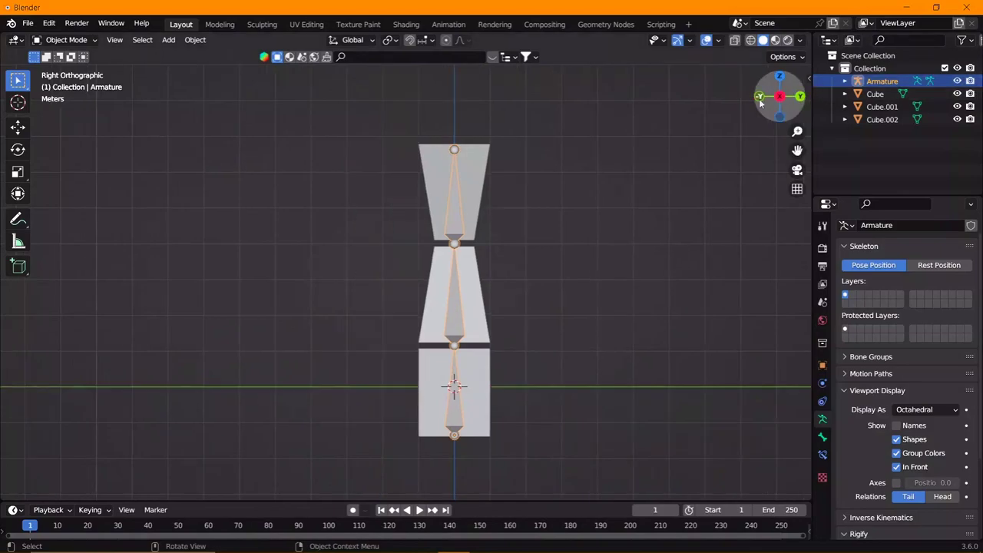
pyautogui.click(761, 99)
pyautogui.click(760, 98)
pyautogui.keyDown('alt'); pyautogui.moveTo(761, 98); pyautogui.dragTo(382, 339, button='middle'); pyautogui.keyUp('alt')
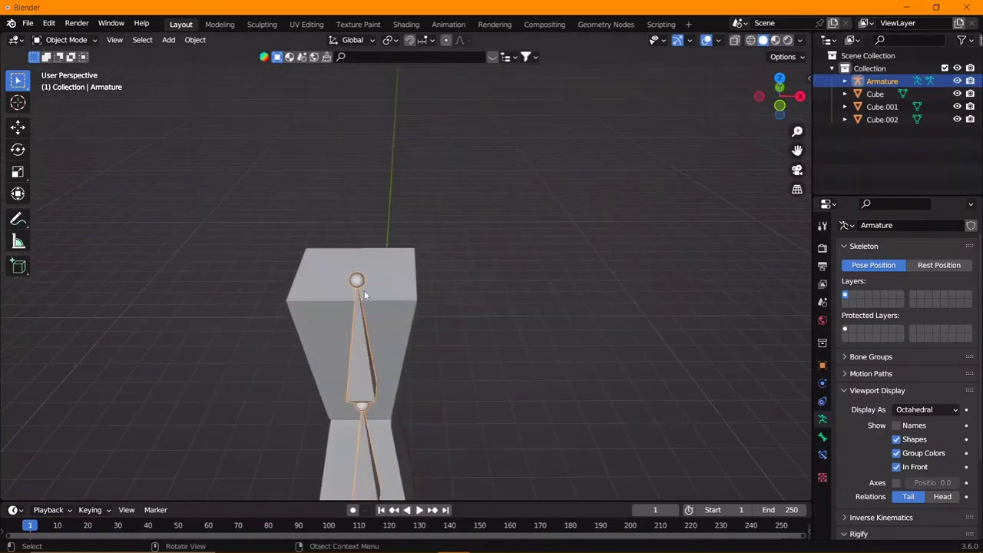
pyautogui.moveTo(382, 340)
pyautogui.keyDown('alt'); pyautogui.mouseDown(button='middle')
pyautogui.moveTo(397, 281)
pyautogui.moveTo(350, 277)
pyautogui.moveTo(458, 294)
pyautogui.mouseUp(button='middle'); pyautogui.keyUp('alt')
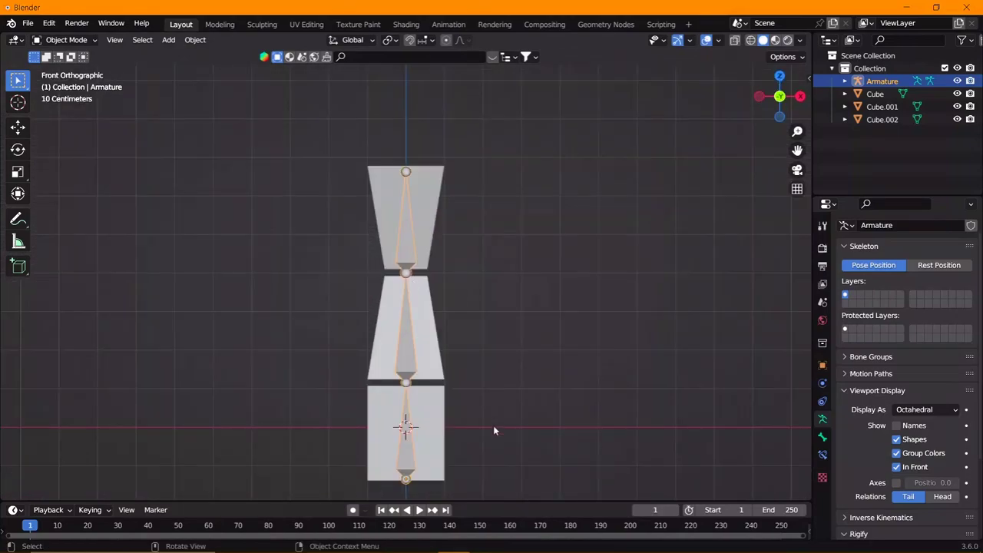
pyautogui.scroll(-1, 414, 440)
# - Parent all three blocks to the armature with automatic weights
pyautogui.moveTo(512, 421); pyautogui.dragTo(316, 77)
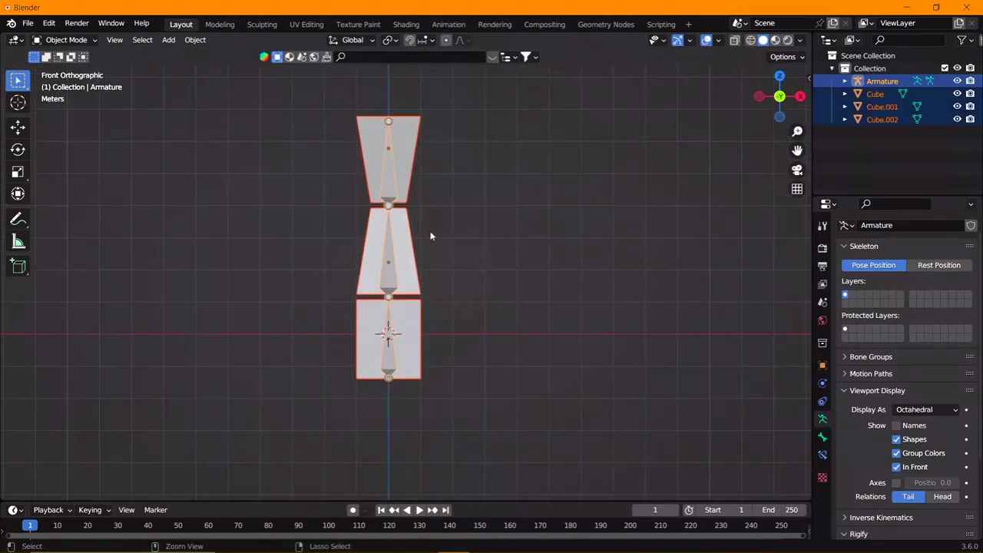
pyautogui.hotkey('ctrl', 'p')
pyautogui.click(399, 323)
pyautogui.scroll(2, 408, 265)
pyautogui.scroll(1, 388, 306)
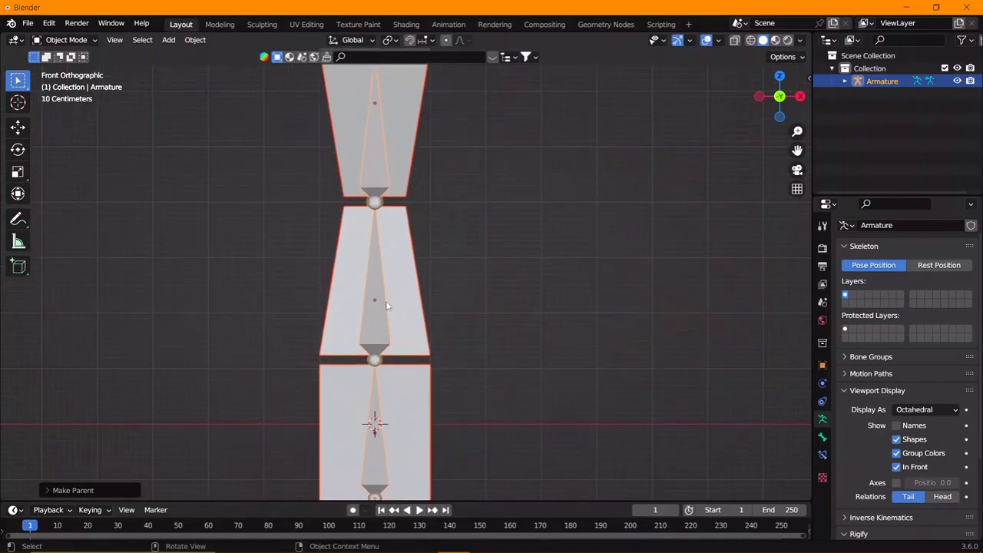
pyautogui.scroll(-2, 387, 306)
pyautogui.scroll(-1, 387, 306)
pyautogui.press('KP_5')
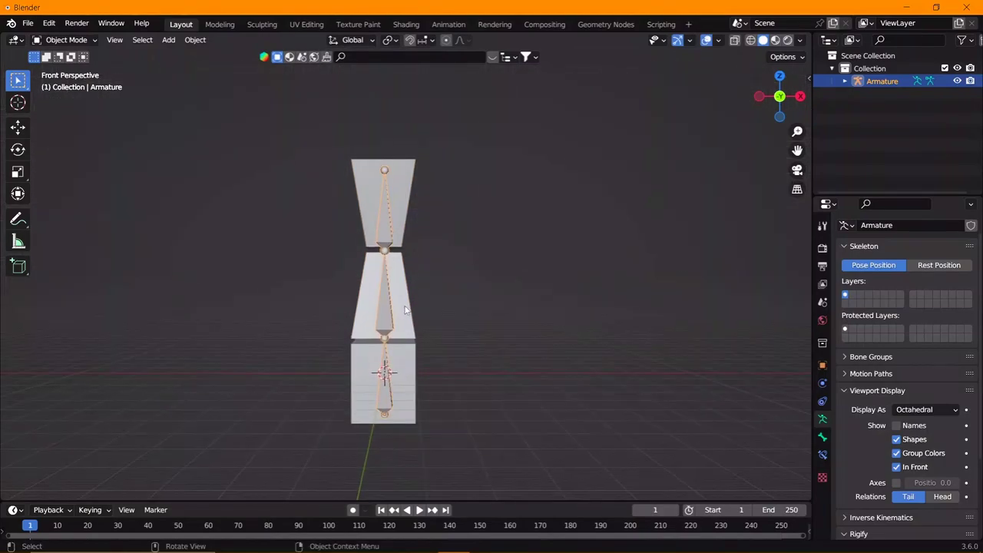
pyautogui.press('KP_5')
# - In Pose Mode, test-rotate the middle, top and bottom bones, cancelling each rotation
pyautogui.hotkey('ctrl', 'Tab')
pyautogui.click(376, 307)
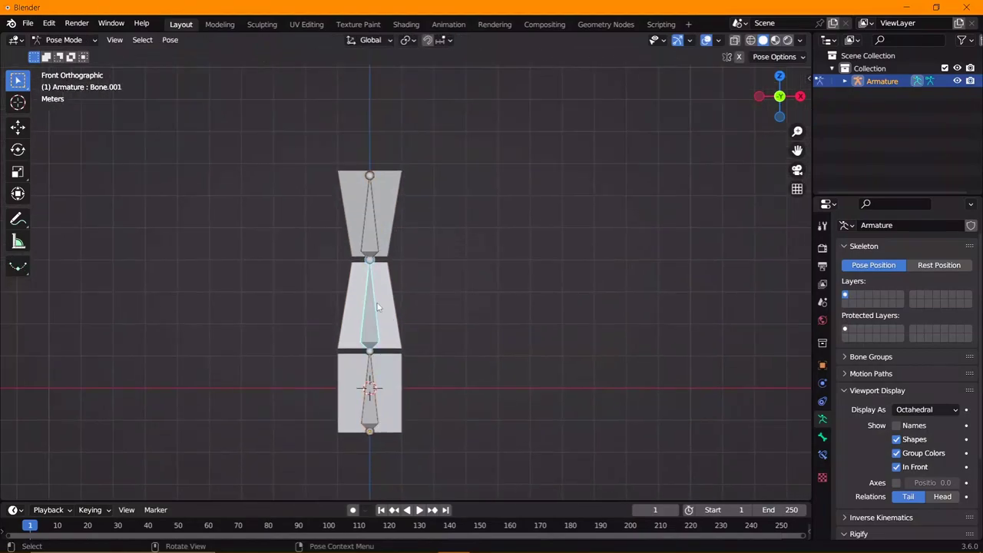
pyautogui.press('r')
pyautogui.press('Escape')
pyautogui.click(371, 228)
pyautogui.press('r')
pyautogui.press('Escape')
pyautogui.click(370, 392)
pyautogui.press('r')
pyautogui.press('Escape')
# - Retest the middle and top bones, then return to Object Mode and select the middle block
pyautogui.click(369, 307)
pyautogui.press('r')
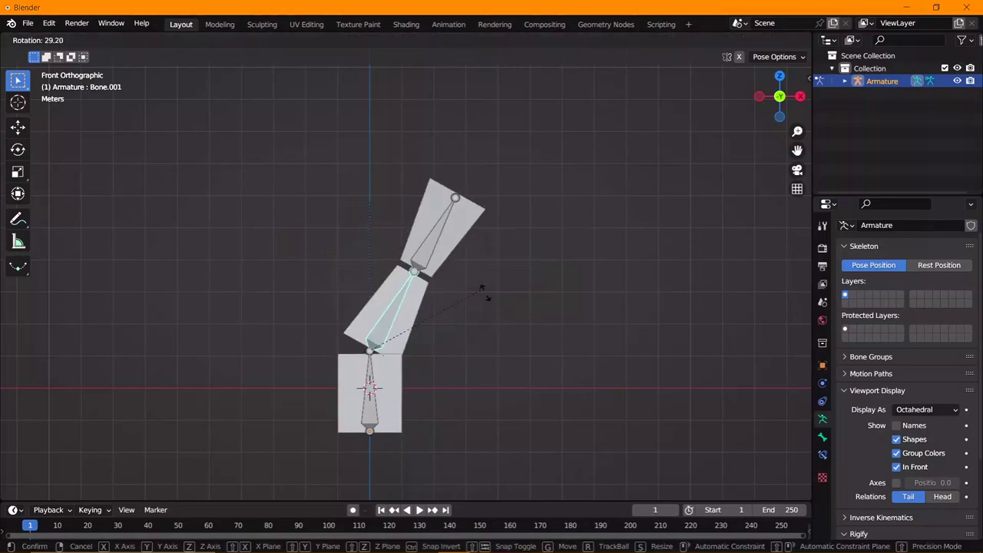
pyautogui.press('Escape')
pyautogui.click(373, 228)
pyautogui.press('r')
pyautogui.press('Escape')
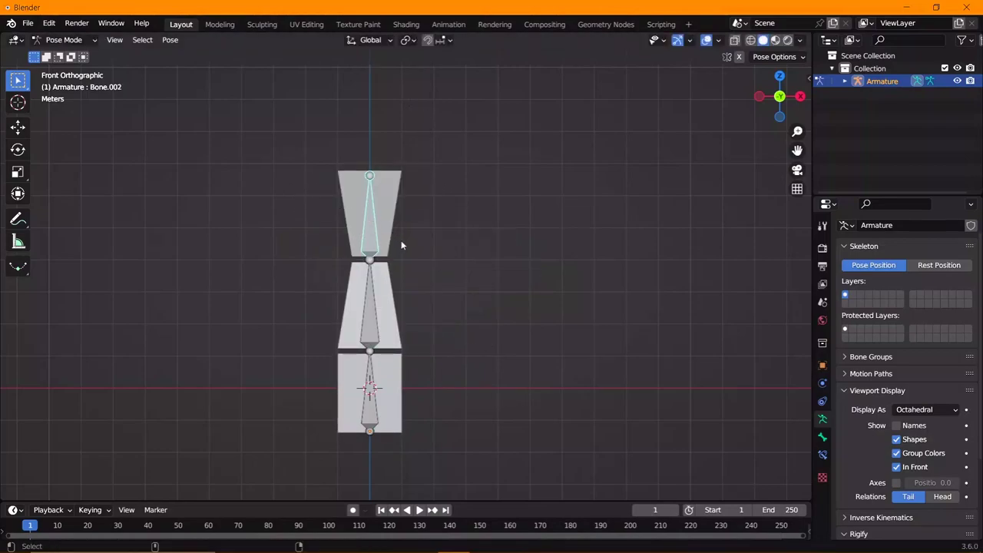
pyautogui.hotkey('ctrl', 'Tab')
pyautogui.click(391, 329)
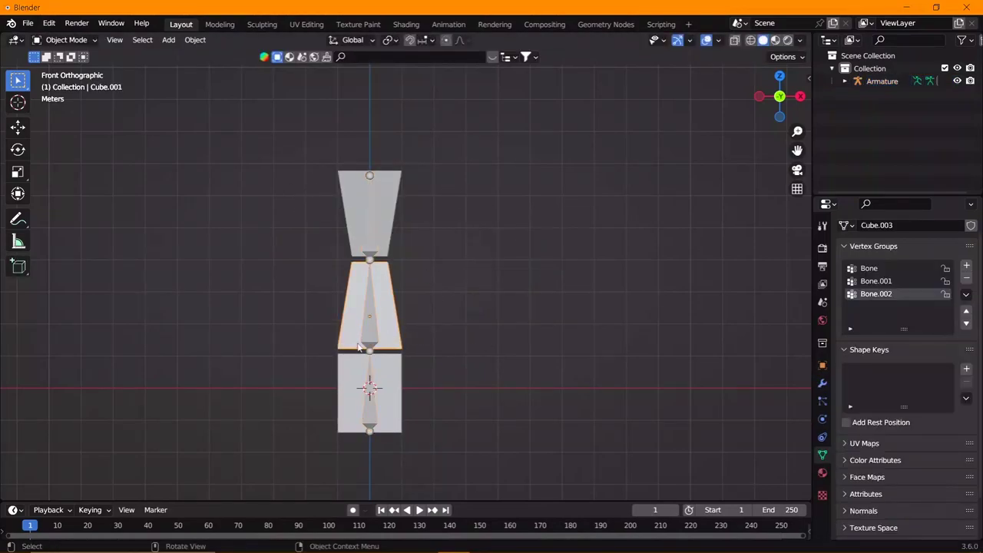
# - Put the middle block in Weight Paint mode on the Bone.001 group with brush weight 0.000
pyautogui.click(71, 40)
pyautogui.click(80, 110)
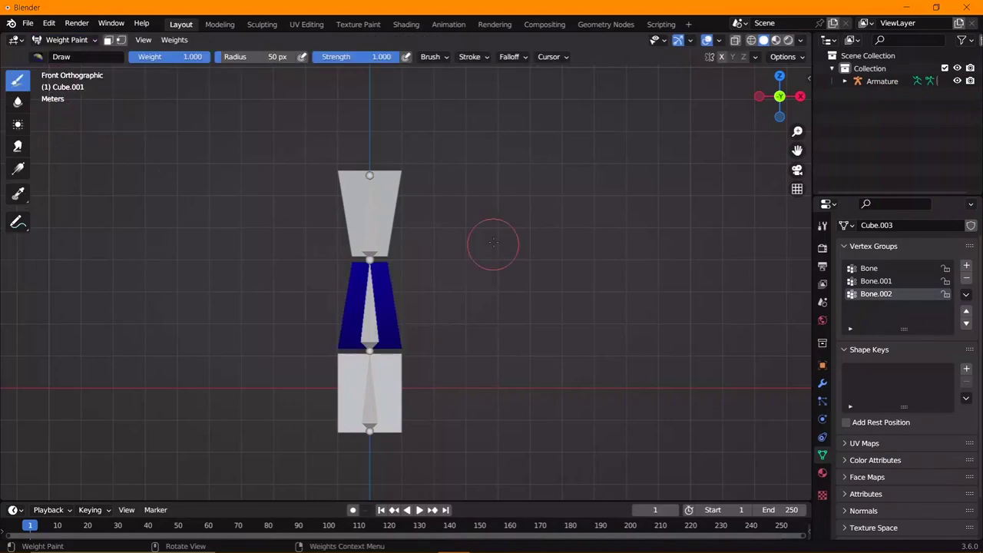
pyautogui.click(892, 281)
pyautogui.scroll(4, 314, 298)
pyautogui.moveTo(315, 299)
pyautogui.mouseDown(button='middle')
pyautogui.moveTo(434, 325)
pyautogui.moveTo(355, 348)
pyautogui.mouseUp(button='middle')
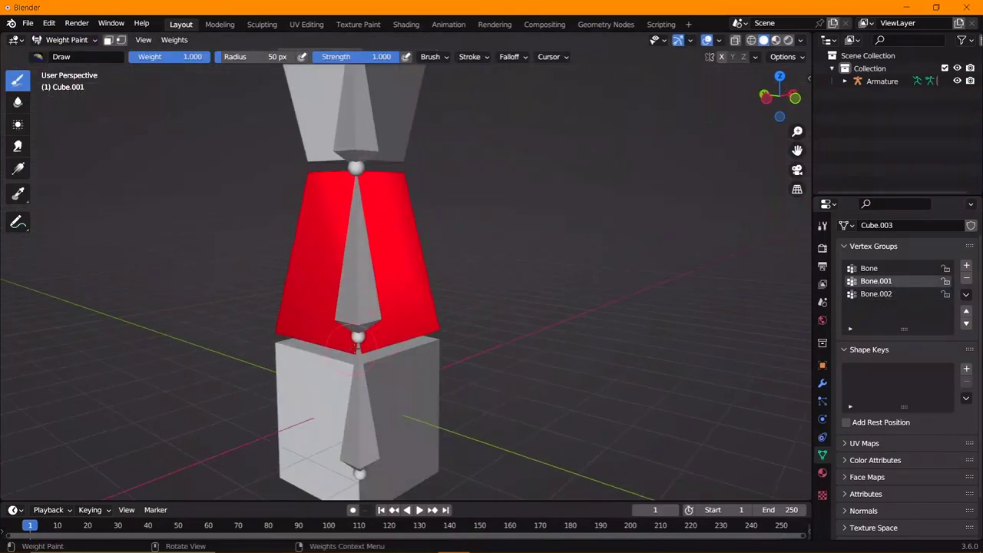
pyautogui.moveTo(490, 304); pyautogui.dragTo(461, 307, button='middle')
pyautogui.moveTo(169, 56); pyautogui.dragTo(131, 56)
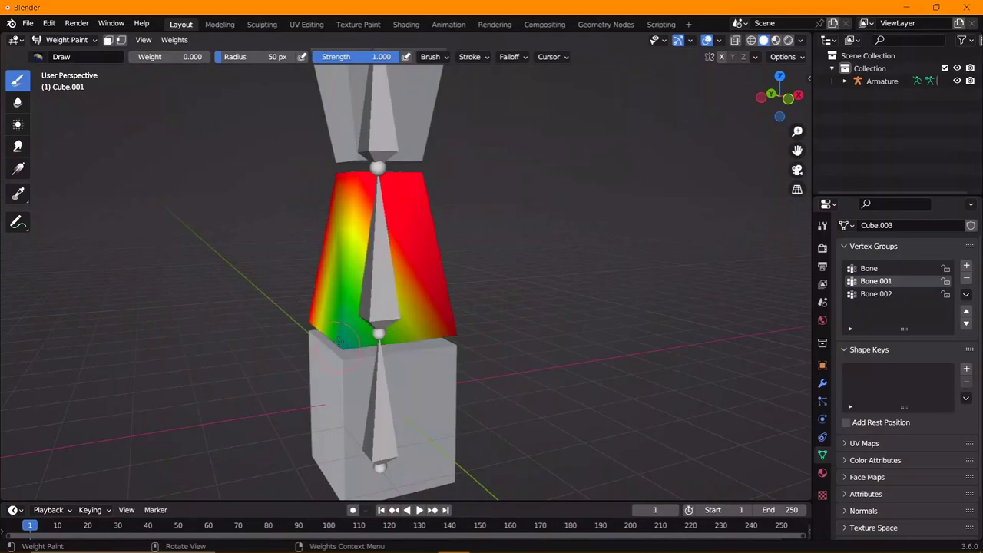
# - Paint the middle block solid blue with zero weight, then return to Object Mode
pyautogui.moveTo(338, 215)
pyautogui.mouseDown()
pyautogui.moveTo(401, 345)
pyautogui.moveTo(431, 254)
pyautogui.mouseUp()
pyautogui.moveTo(430, 254); pyautogui.dragTo(408, 389, button='middle')
pyautogui.moveTo(408, 389); pyautogui.dragTo(273, 334)
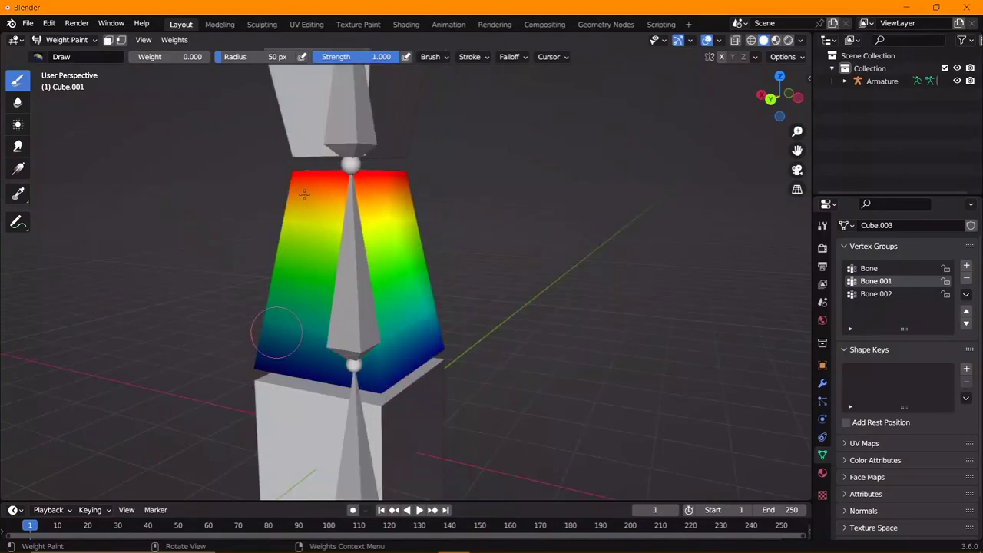
pyautogui.moveTo(304, 194); pyautogui.dragTo(395, 176)
pyautogui.moveTo(395, 176)
pyautogui.mouseDown(button='middle')
pyautogui.moveTo(258, 193)
pyautogui.moveTo(325, 237)
pyautogui.moveTo(219, 150)
pyautogui.mouseUp(button='middle')
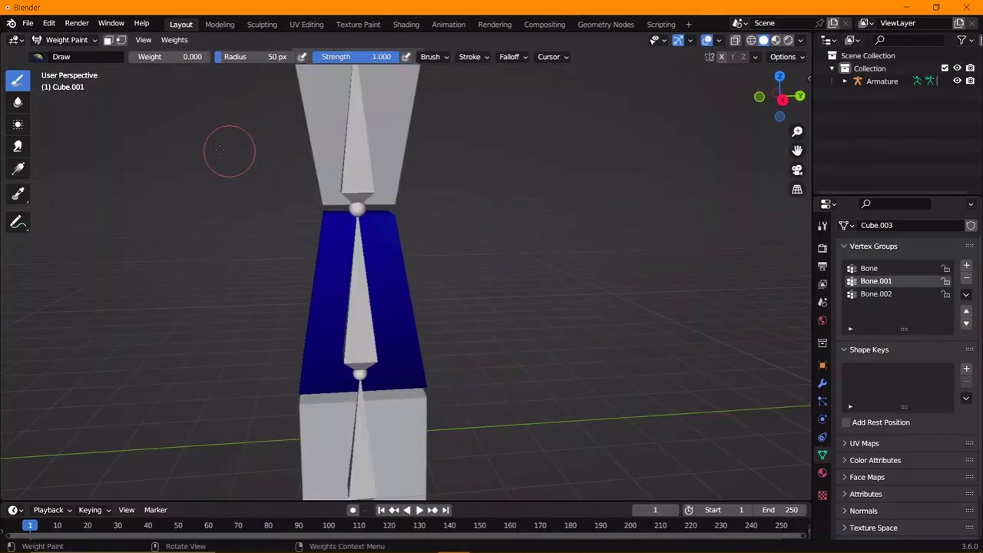
pyautogui.hotkey('ctrl', 'Tab')
# - Put the armature in Pose Mode and test-rotate the middle bone, cancelling each try
pyautogui.scroll(-2, 350, 284)
pyautogui.click(350, 283)
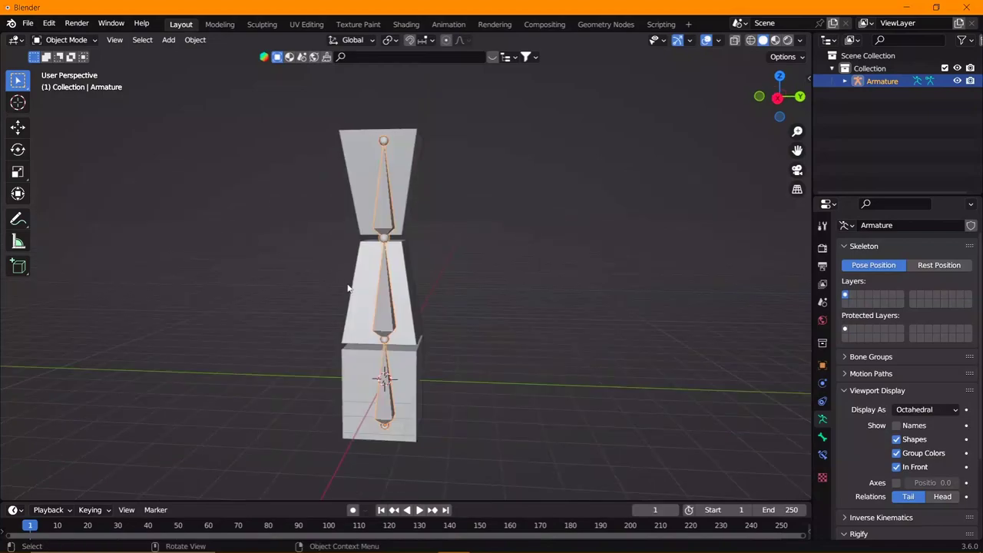
pyautogui.hotkey('ctrl', 'Tab')
pyautogui.moveTo(350, 288); pyautogui.dragTo(432, 254, button='middle')
pyautogui.press('r')
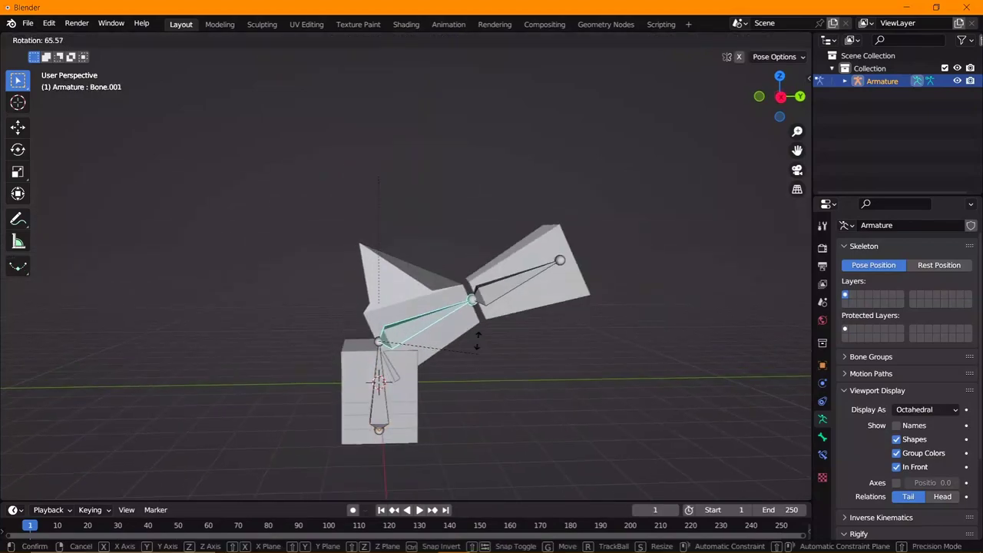
pyautogui.press('Escape')
pyautogui.press('r')
pyautogui.moveTo(476, 284)
pyautogui.mouseDown(button='middle')
pyautogui.moveTo(515, 300)
pyautogui.moveTo(480, 231)
pyautogui.mouseUp(button='middle')
pyautogui.press('Escape')
pyautogui.press('r')
# - Try trackball and Z-axis rotations from the front view, cancel them, then return to Object Mode
pyautogui.press('r')
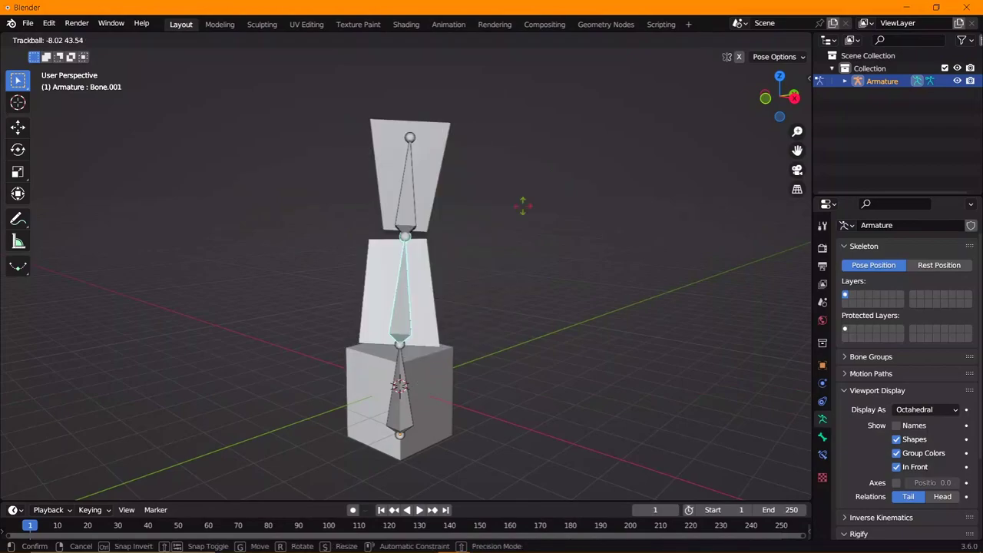
pyautogui.press('Escape')
pyautogui.press('r')
pyautogui.press('z')
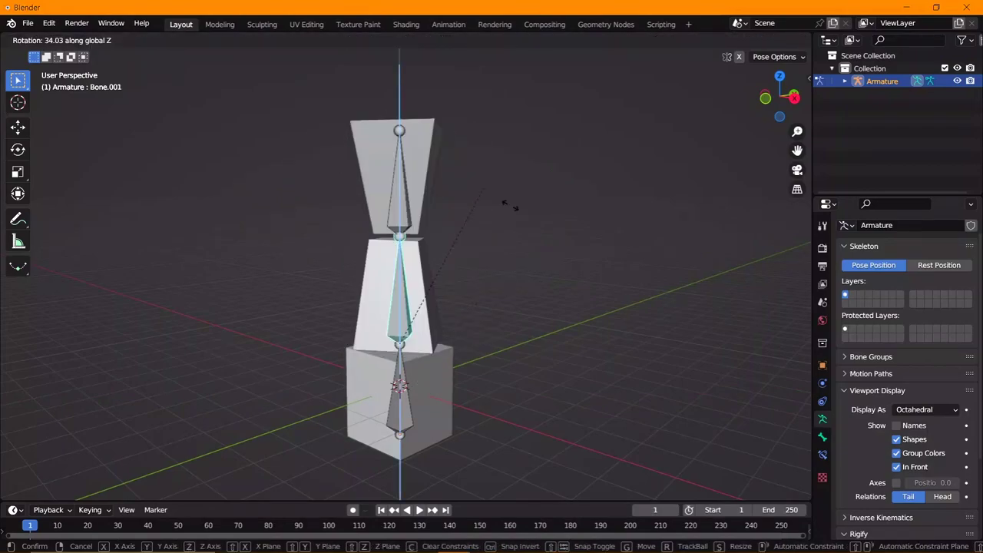
pyautogui.press('z')
pyautogui.press('z')
pyautogui.press('Escape')
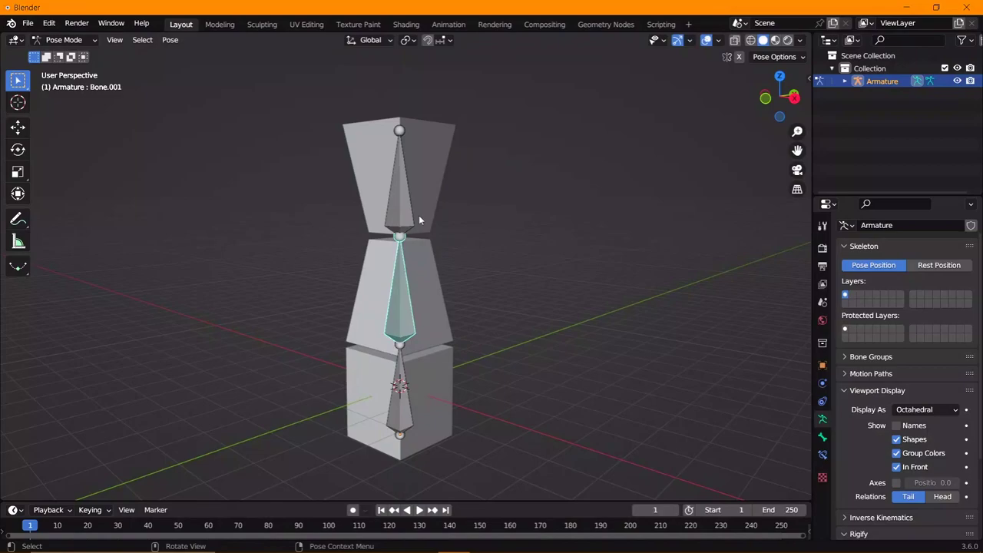
pyautogui.press('KP_1')
pyautogui.press('r')
pyautogui.press('Escape')
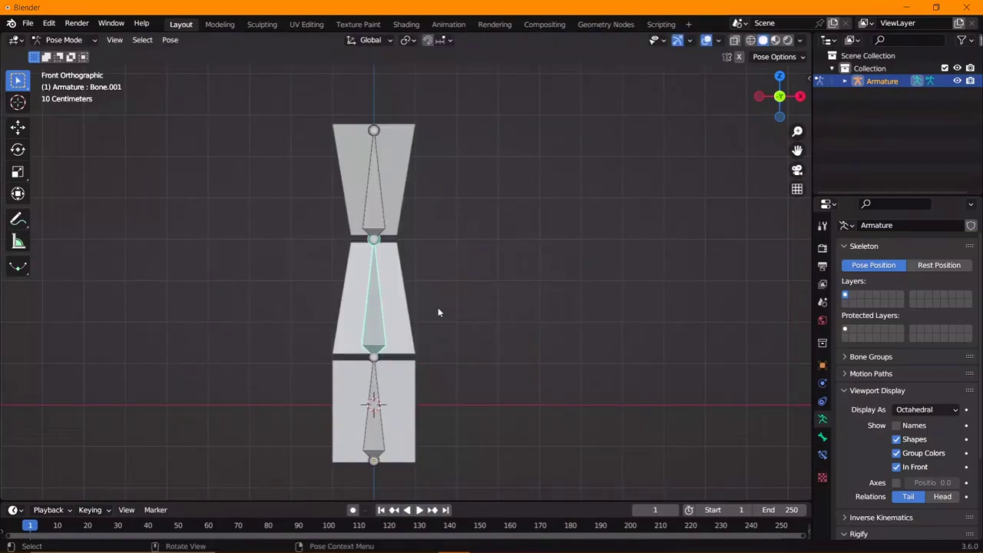
pyautogui.press('r')
pyautogui.press('Escape')
pyautogui.hotkey('ctrl', 'Tab')
# - Select the middle block, enter Weight Paint mode and set brush weight to 1.000
pyautogui.click(359, 293)
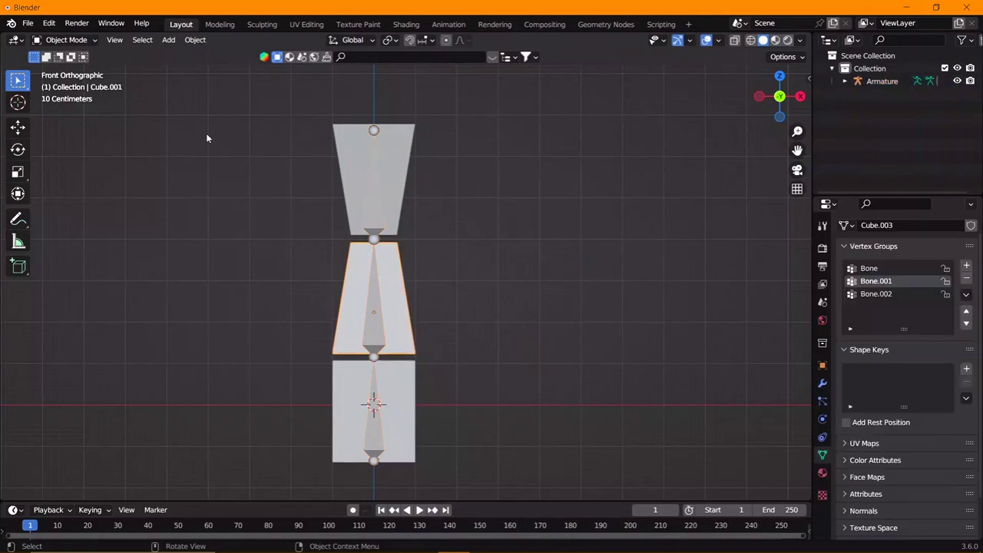
pyautogui.click(65, 39)
pyautogui.click(61, 107)
pyautogui.moveTo(357, 285); pyautogui.dragTo(331, 254, button='middle')
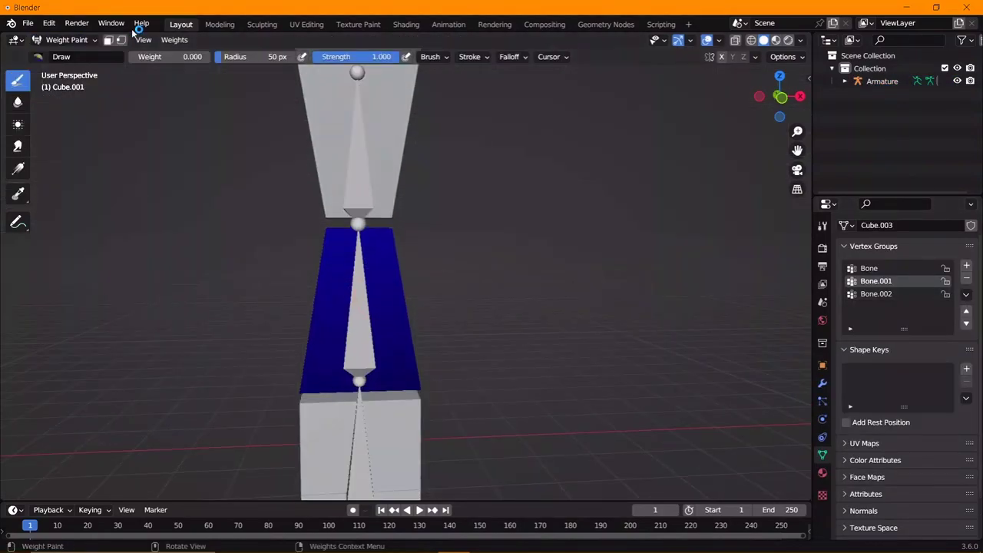
pyautogui.moveTo(153, 56); pyautogui.dragTo(208, 57)
# - Paint the whole middle block solid red with full Bone.001 weight
pyautogui.moveTo(212, 127); pyautogui.dragTo(323, 231, button='middle')
pyautogui.moveTo(327, 238); pyautogui.dragTo(404, 232)
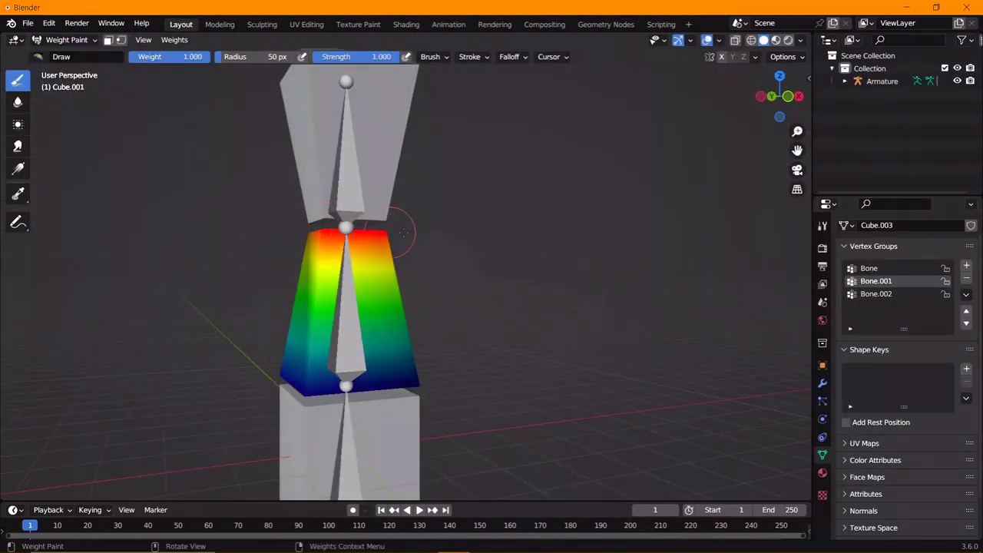
pyautogui.moveTo(318, 247); pyautogui.dragTo(307, 377)
pyautogui.moveTo(361, 253); pyautogui.dragTo(415, 384)
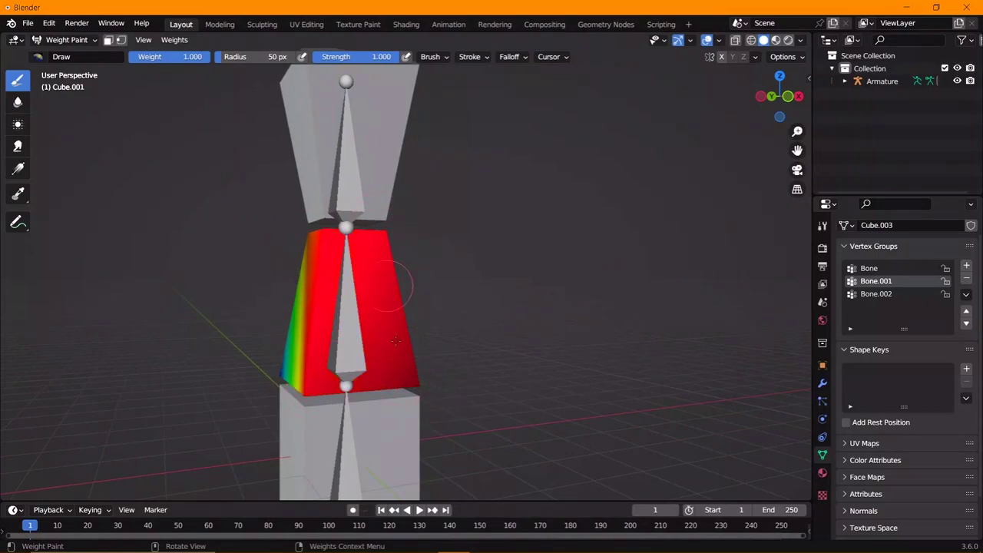
pyautogui.moveTo(261, 388); pyautogui.dragTo(307, 384, button='middle')
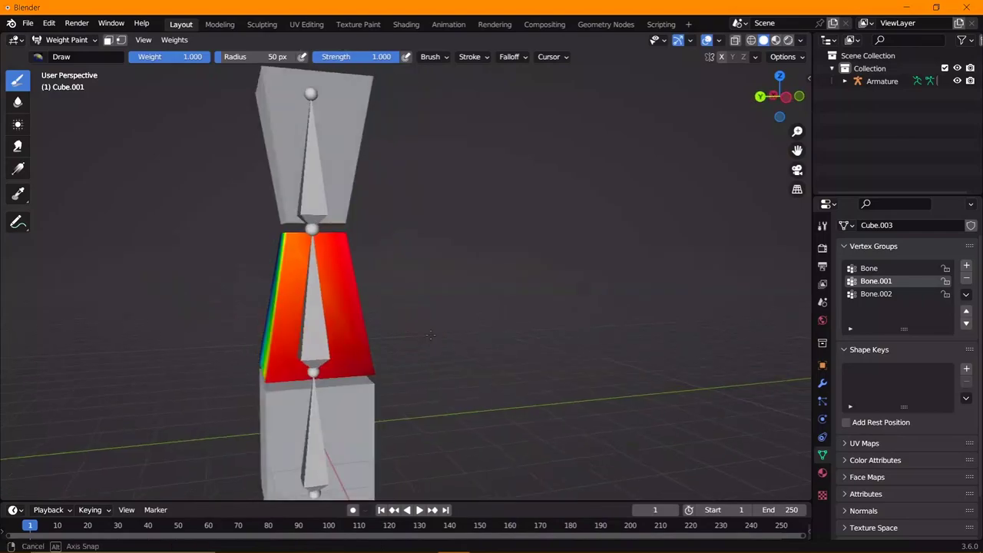
pyautogui.moveTo(254, 379); pyautogui.dragTo(232, 355)
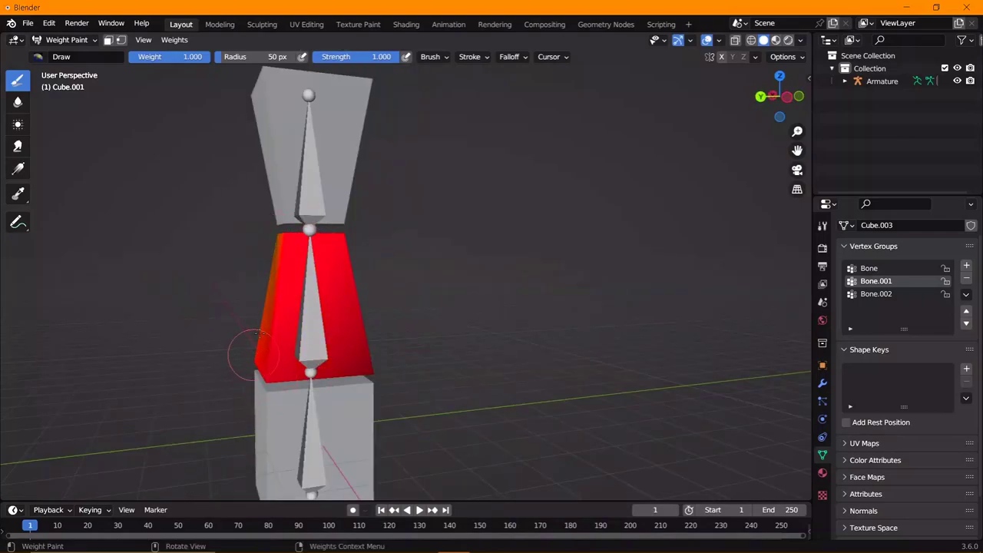
pyautogui.moveTo(268, 254); pyautogui.dragTo(241, 247, button='middle')
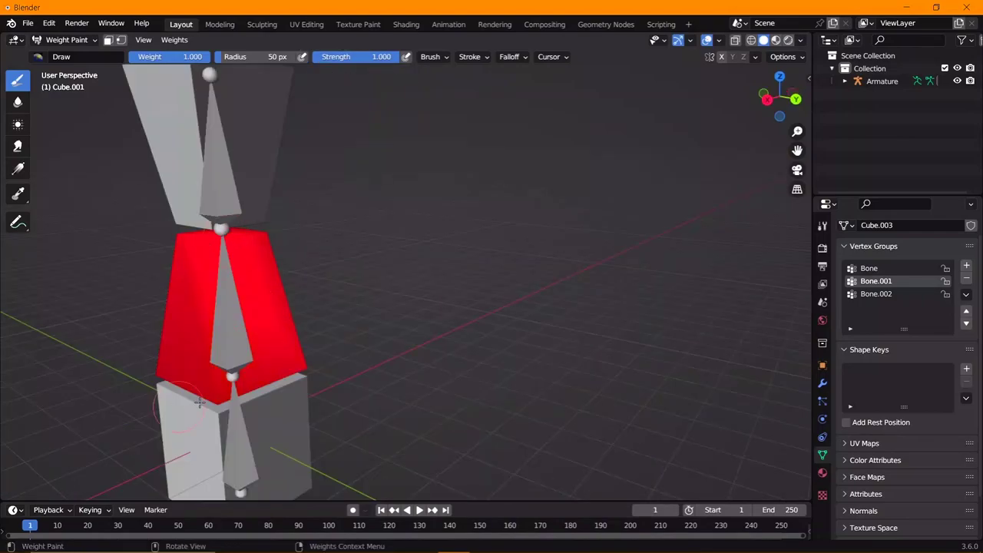
pyautogui.moveTo(221, 391); pyautogui.dragTo(162, 116, button='middle')
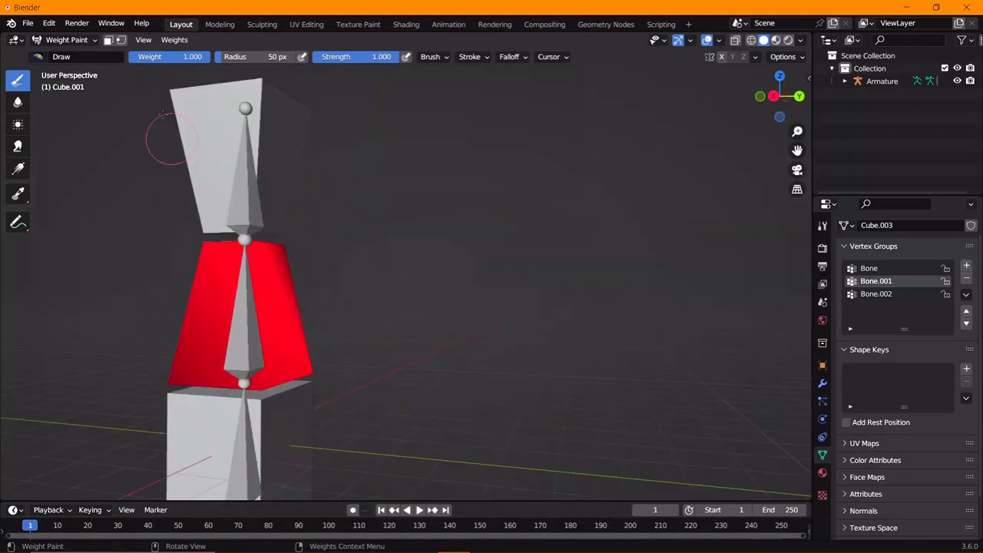
# - Return to Object Mode and select the armature
pyautogui.click(92, 42)
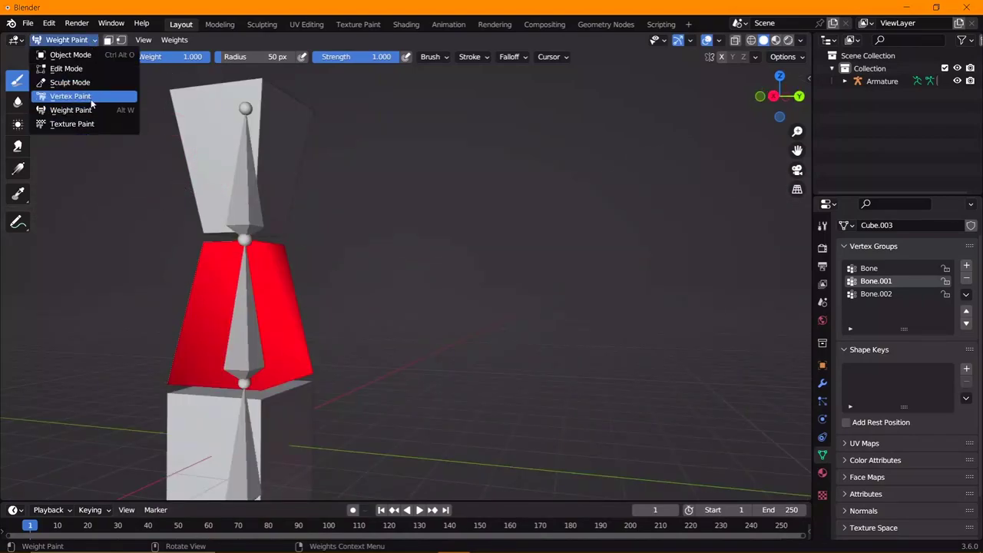
pyautogui.rightClick(93, 96)
pyautogui.click(70, 96)
pyautogui.moveTo(67, 39)
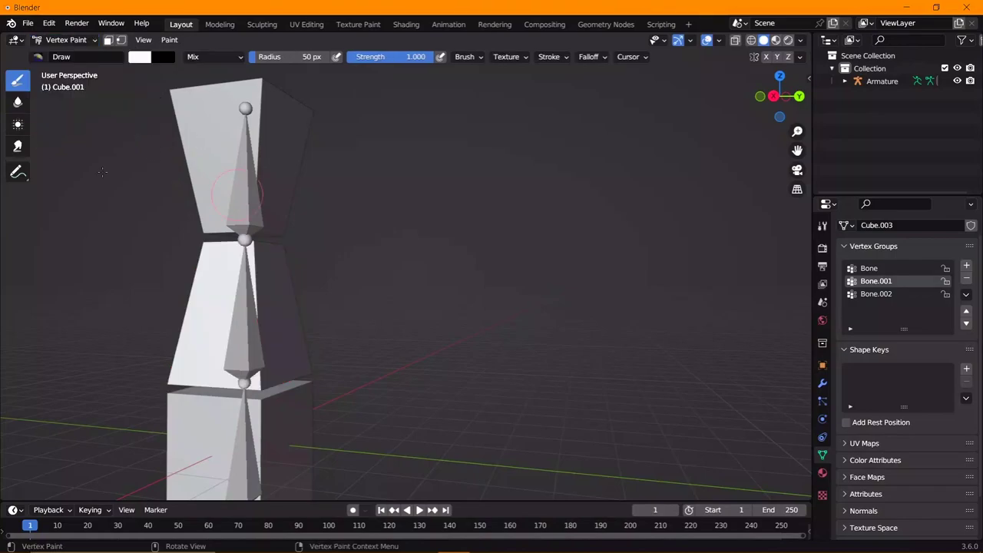
pyautogui.click(143, 39)
pyautogui.click(100, 57)
pyautogui.moveTo(368, 298)
pyautogui.mouseDown(button='middle')
pyautogui.moveTo(339, 305)
pyautogui.moveTo(357, 335)
pyautogui.moveTo(384, 325)
pyautogui.mouseUp(button='middle')
pyautogui.click(344, 302)
pyautogui.hotkey('ctrl', 'Tab')
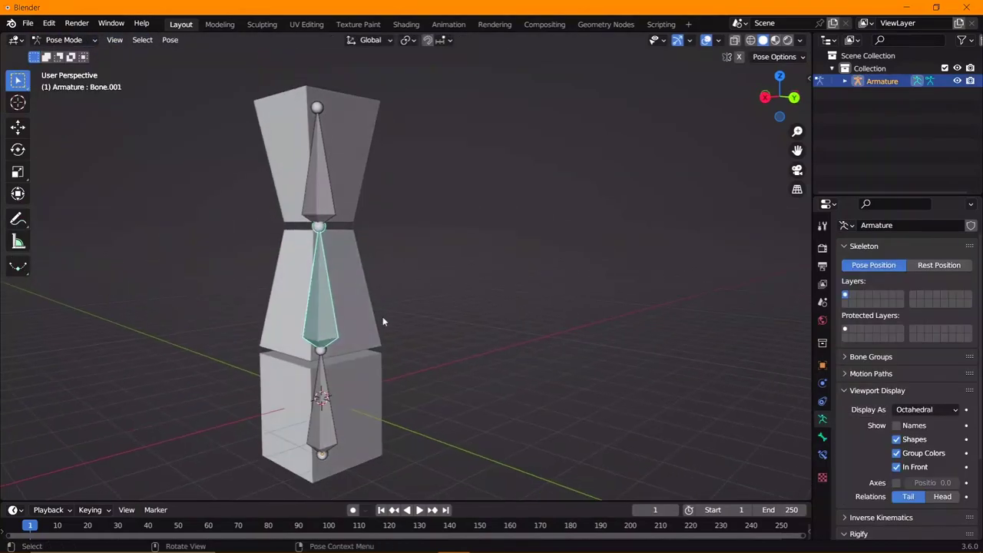
pyautogui.press('r')
pyautogui.click(418, 426)
pyautogui.press('r')
pyautogui.press('Escape')
pyautogui.press(']')
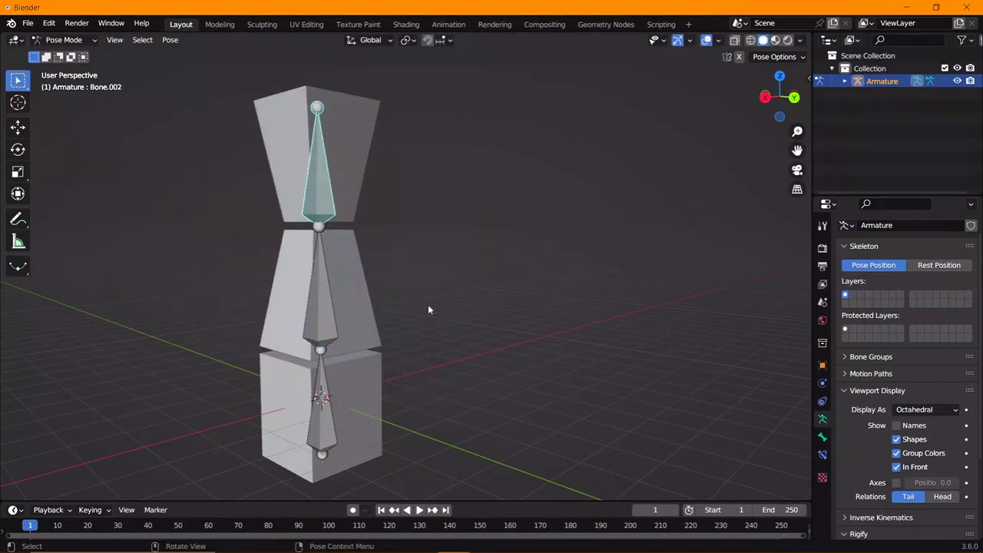
pyautogui.press('r')
pyautogui.press('z')
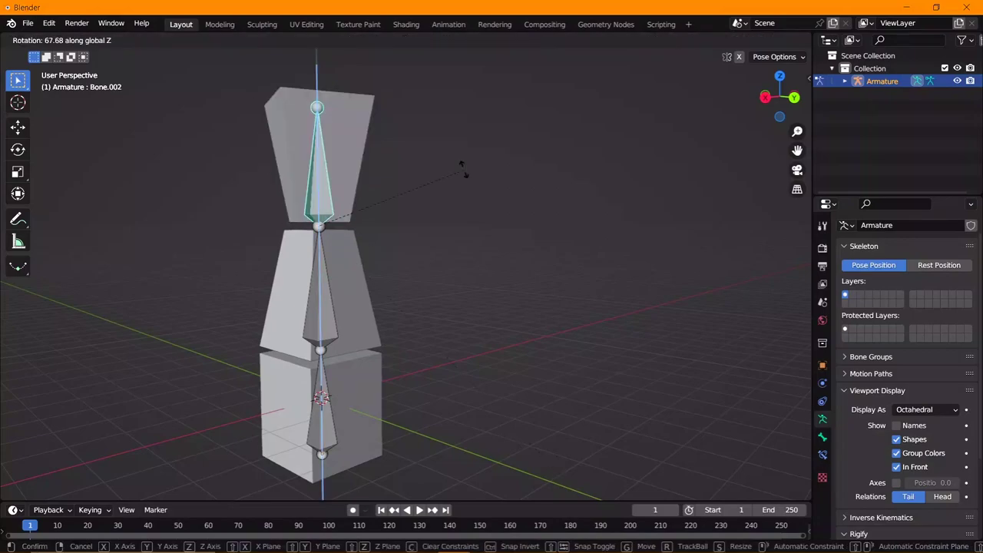
pyautogui.press('Escape')
pyautogui.press('[')
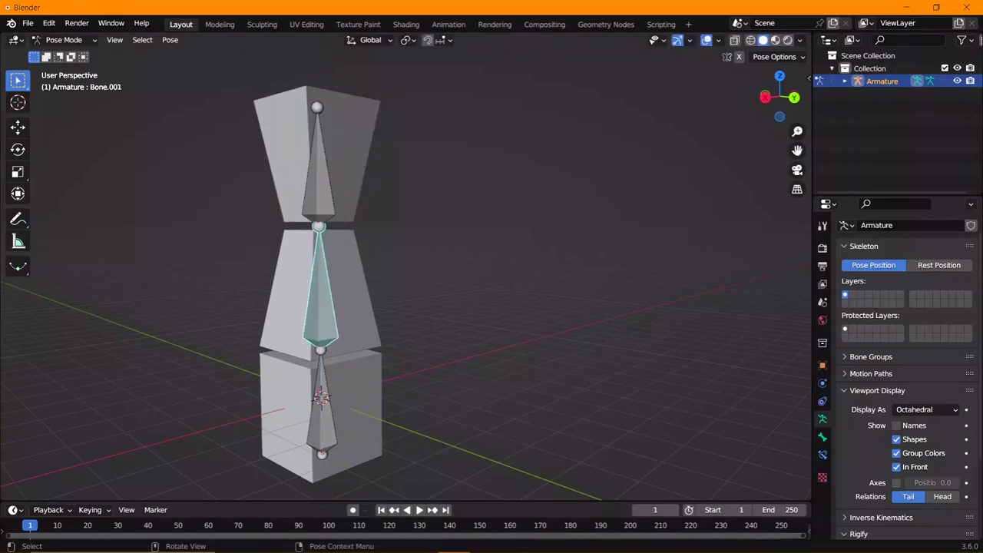
pyautogui.click(332, 438)
pyautogui.press('r')
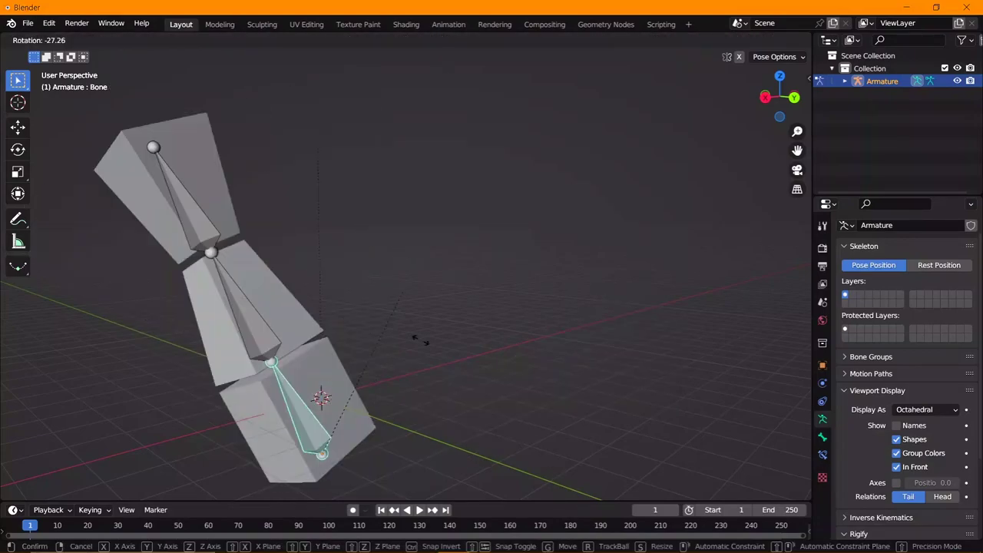
pyautogui.press('Escape')
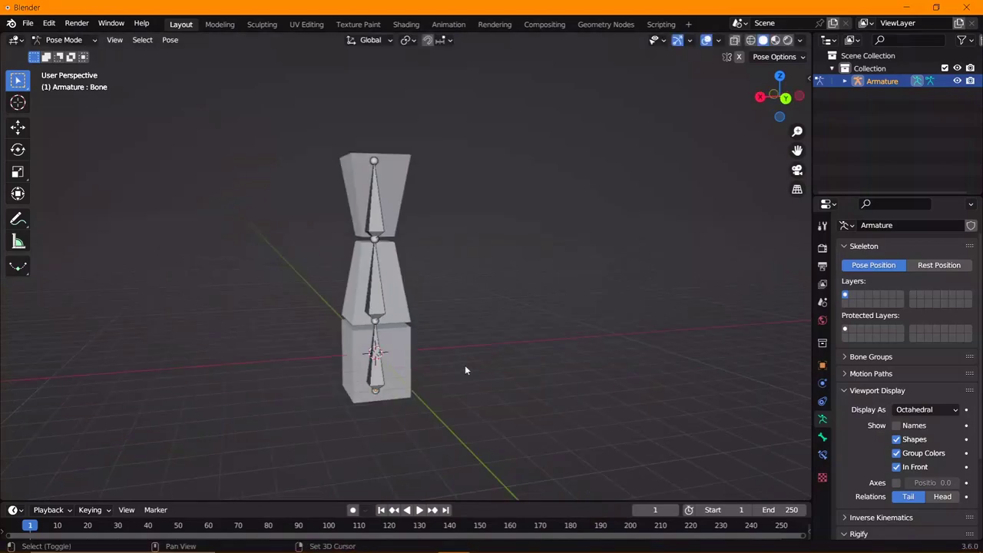
pyautogui.press('KP_1')
pyautogui.moveTo(431, 359); pyautogui.dragTo(457, 305, button='middle')
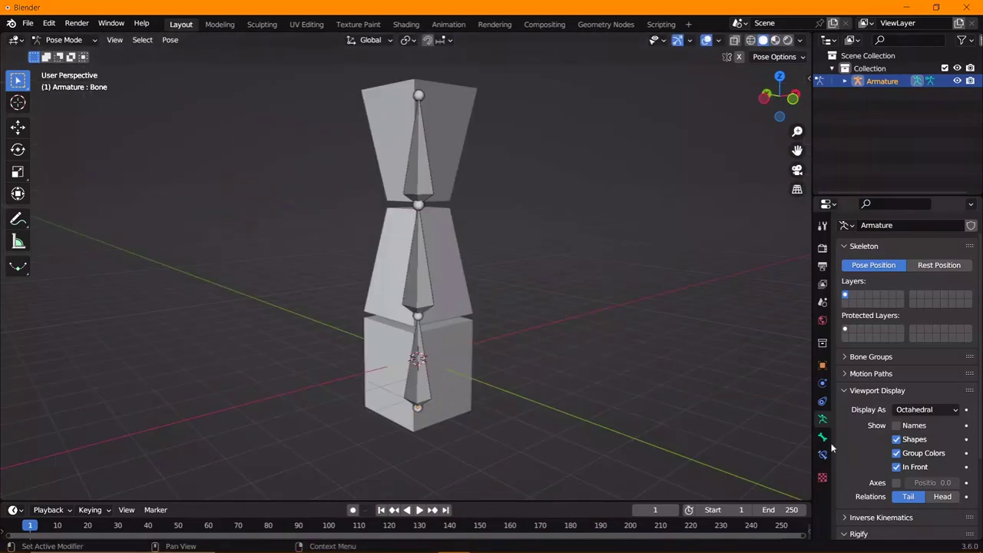
pyautogui.hotkey('ctrl', 'Tab')
pyautogui.click(436, 272)
# - Give the middle block a new blue material and view it in rendered shading
pyautogui.click(822, 474)
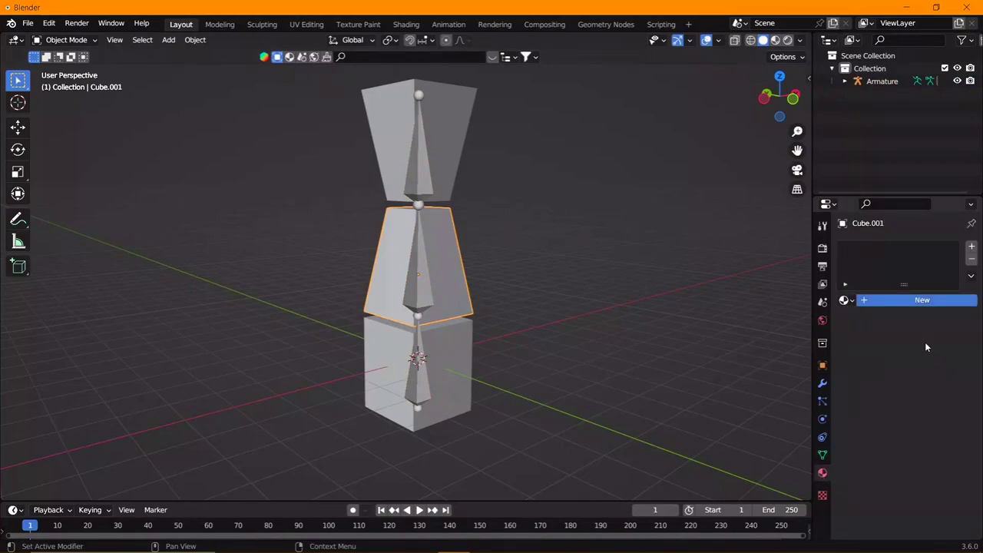
pyautogui.click(922, 299)
pyautogui.click(931, 434)
pyautogui.click(932, 343)
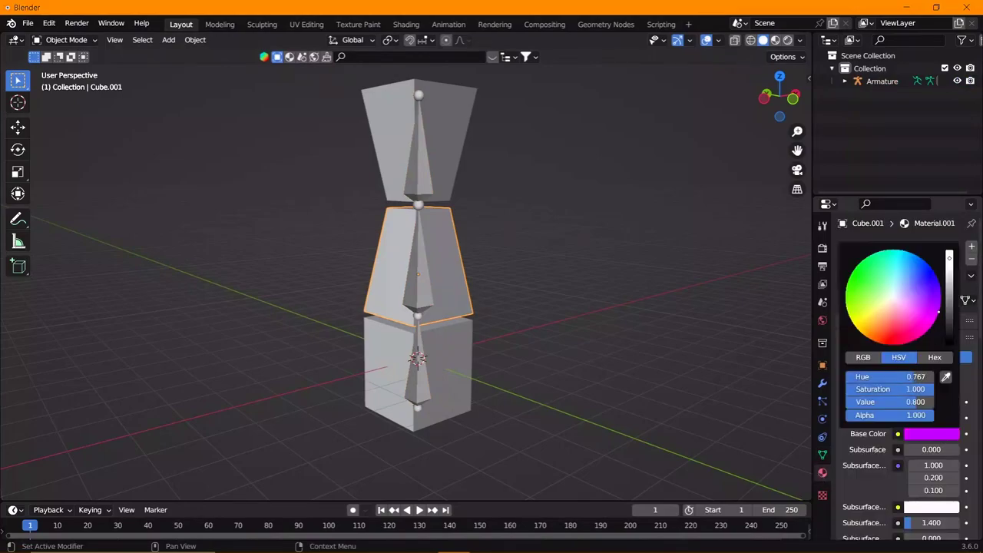
pyautogui.click(775, 39)
pyautogui.click(788, 40)
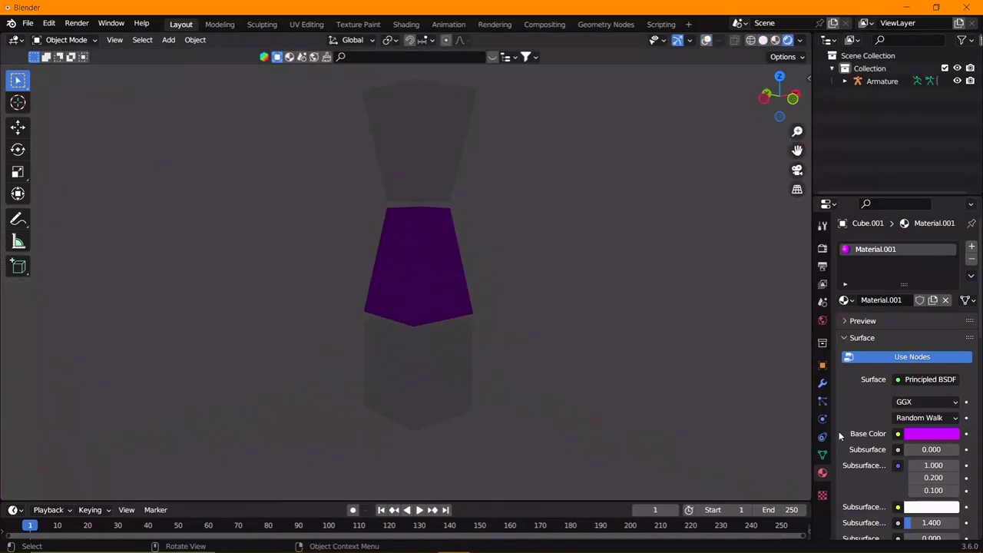
pyautogui.click(931, 434)
pyautogui.click(936, 283)
pyautogui.moveTo(935, 284); pyautogui.dragTo(931, 268)
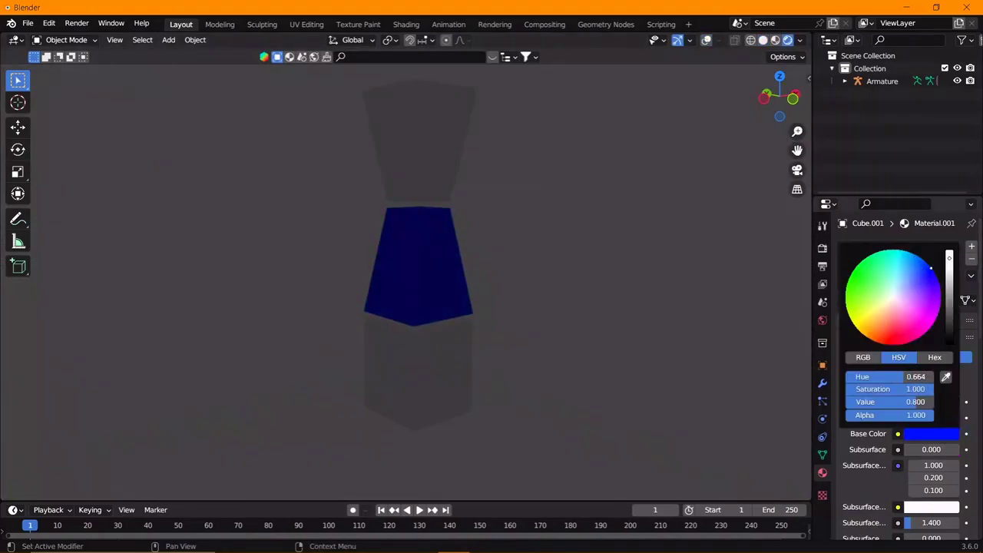
# - Give the bottom block a red material and the top block a green one
pyautogui.click(922, 300)
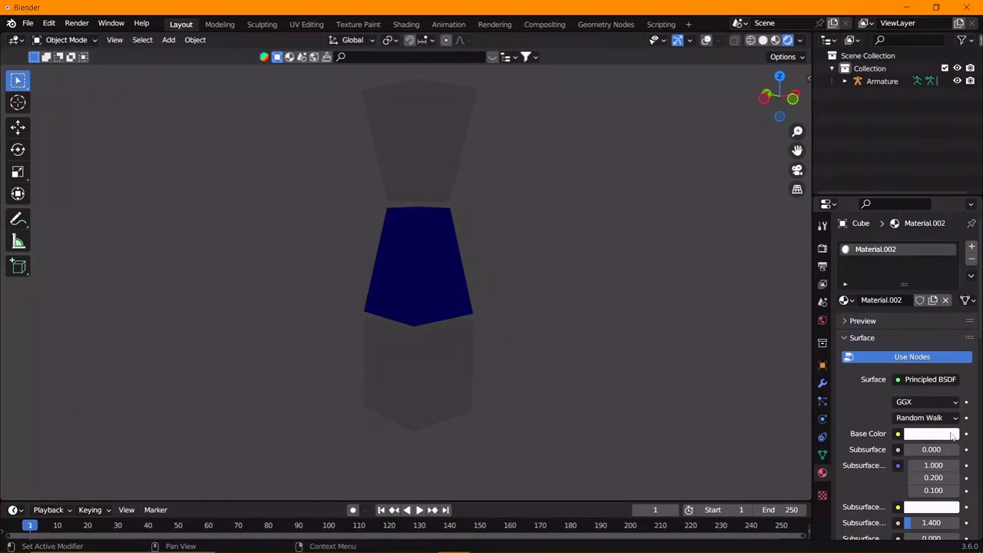
pyautogui.click(931, 434)
pyautogui.click(868, 271)
pyautogui.click(441, 159)
pyautogui.click(922, 301)
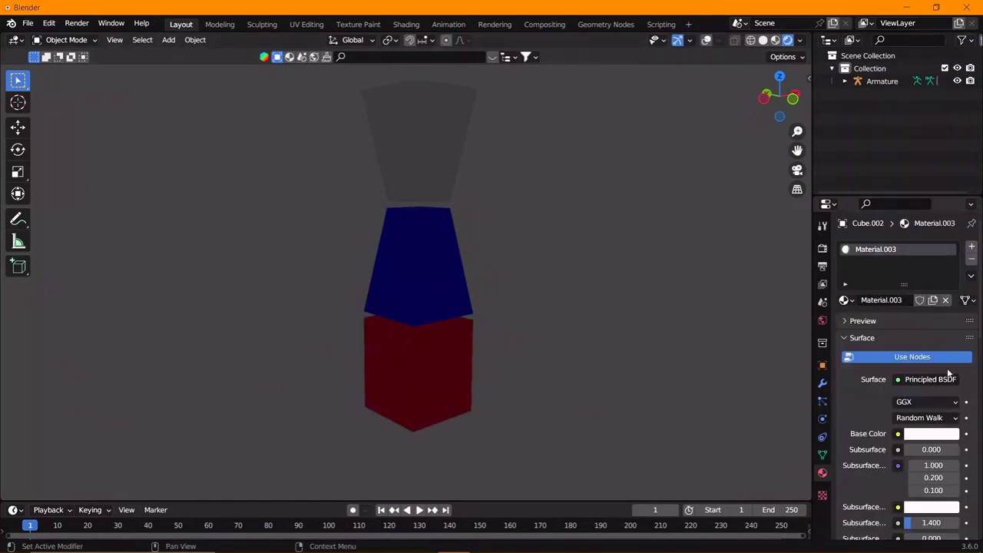
pyautogui.click(939, 436)
pyautogui.click(849, 288)
# - Set the world background colour to white and turn viewport overlays back on
pyautogui.click(822, 320)
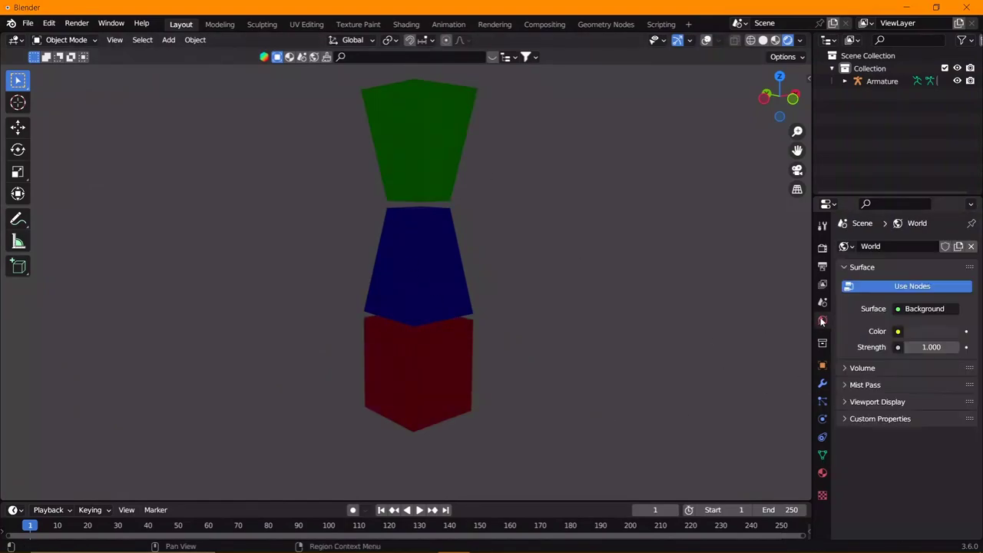
pyautogui.click(898, 331)
pyautogui.click(932, 331)
pyautogui.moveTo(950, 192); pyautogui.dragTo(950, 150)
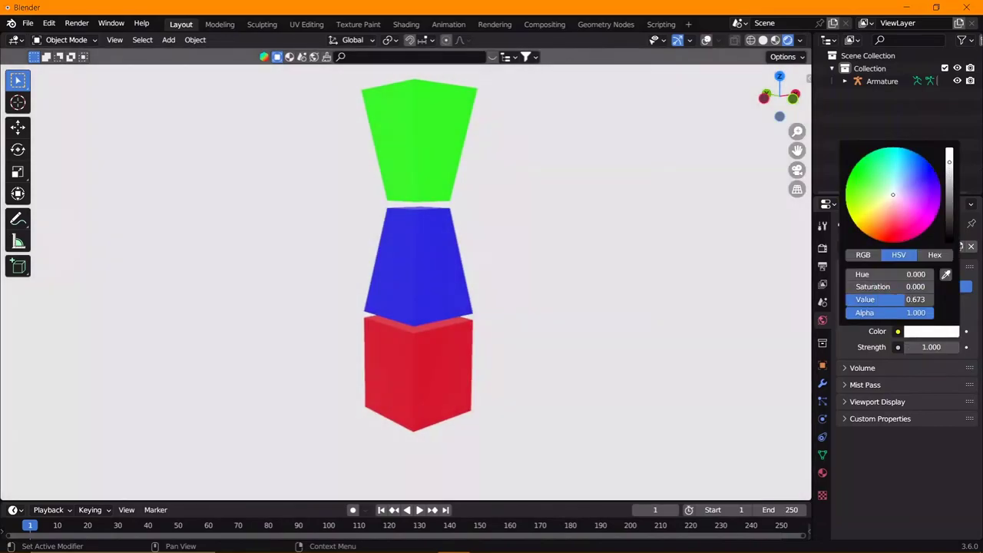
pyautogui.moveTo(415, 330)
pyautogui.mouseDown(button='middle')
pyautogui.moveTo(407, 339)
pyautogui.moveTo(411, 320)
pyautogui.mouseUp(button='middle')
pyautogui.click(706, 40)
# - Trial-rotate the armature's top bone around Z in Pose Mode, then return to Object Mode
pyautogui.click(403, 323)
pyautogui.hotkey('ctrl', 'Tab')
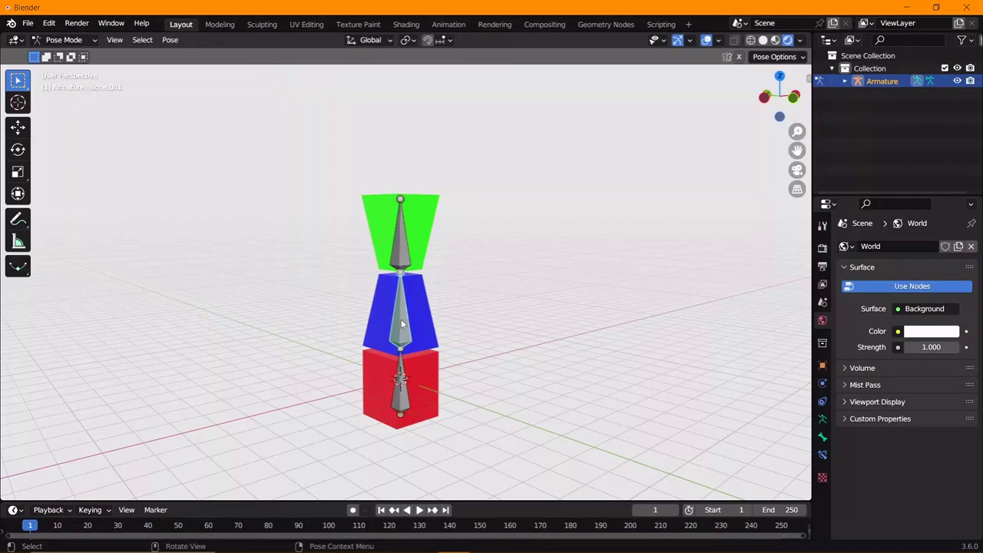
pyautogui.press('r')
pyautogui.press('Escape')
pyautogui.press('r')
pyautogui.press('z')
pyautogui.click(398, 253)
pyautogui.click(398, 253)
pyautogui.press('KP_1')
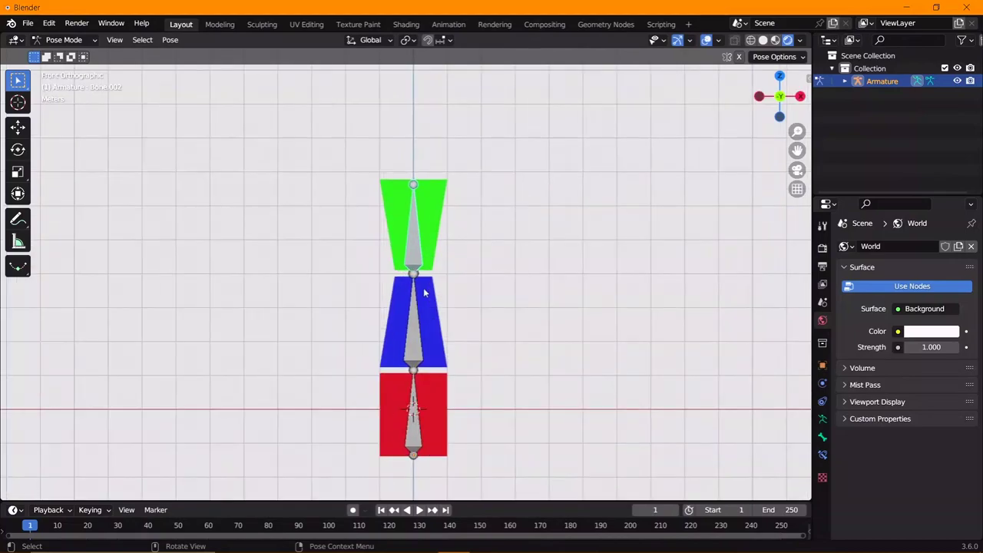
pyautogui.scroll(1, 424, 292)
pyautogui.hotkey('ctrl', 'Tab')
# - Add a UV sphere, scale it and move it vertically onto the lower joint
pyautogui.hotkey('shift', 'a')
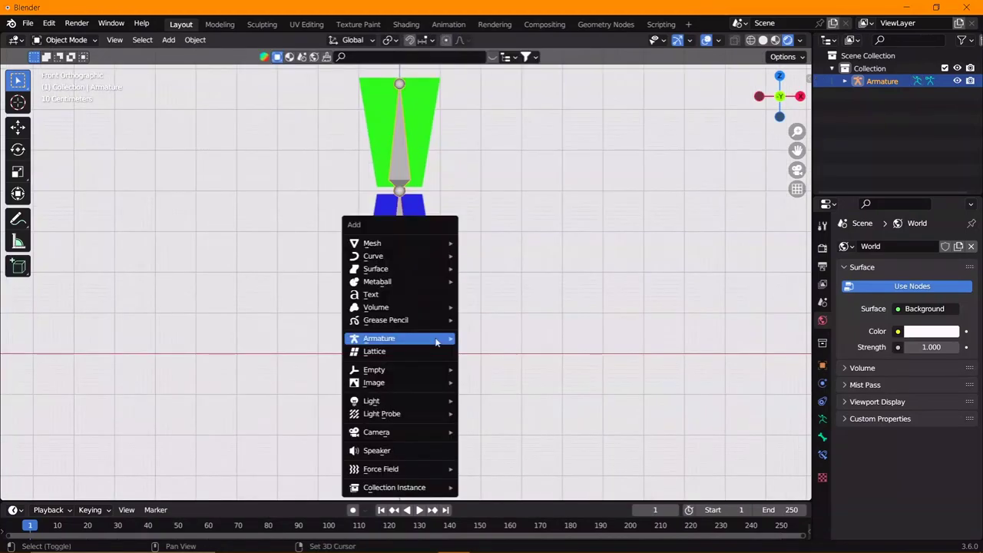
pyautogui.click(496, 281)
pyautogui.press('s')
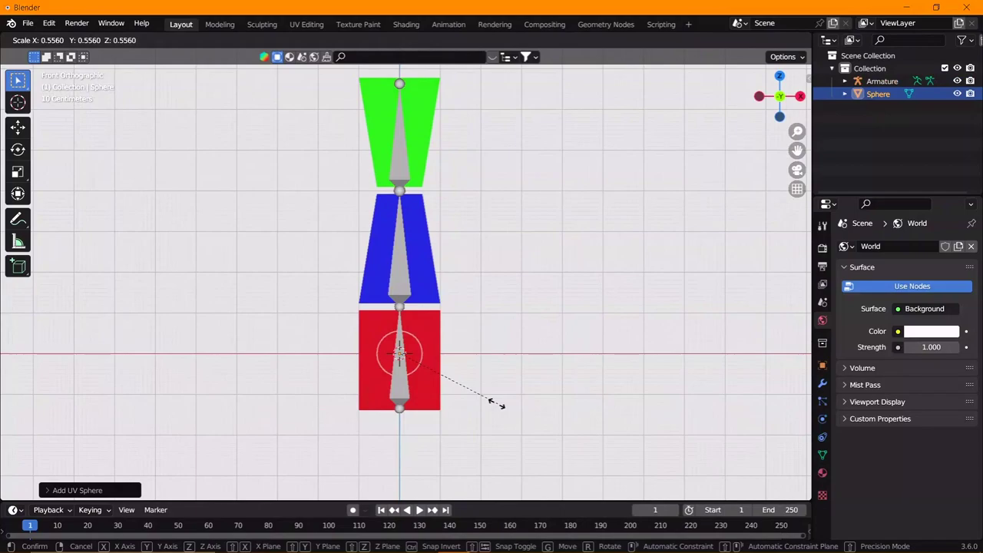
pyautogui.click(500, 404)
pyautogui.press('g')
pyautogui.press('z')
pyautogui.click(474, 352)
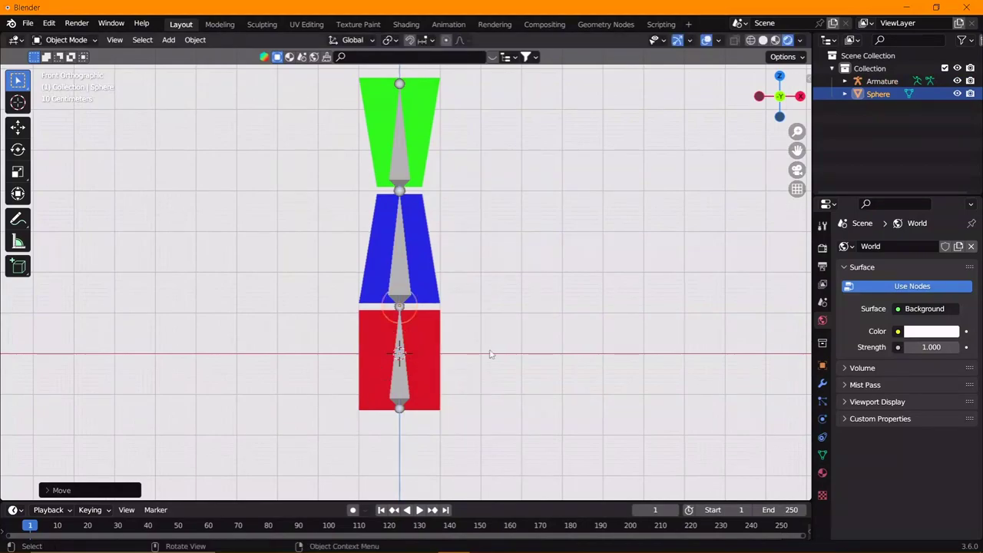
pyautogui.press('s')
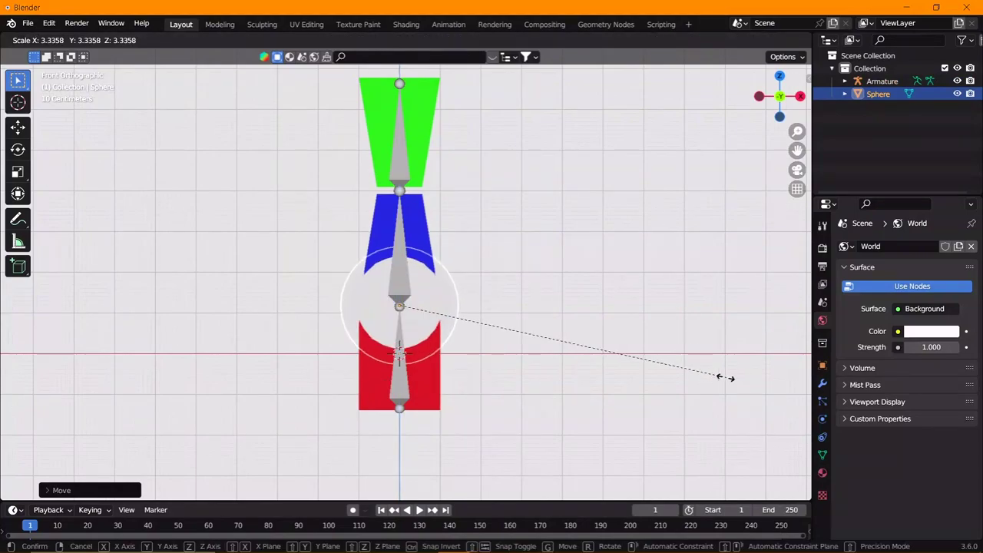
pyautogui.click(725, 378)
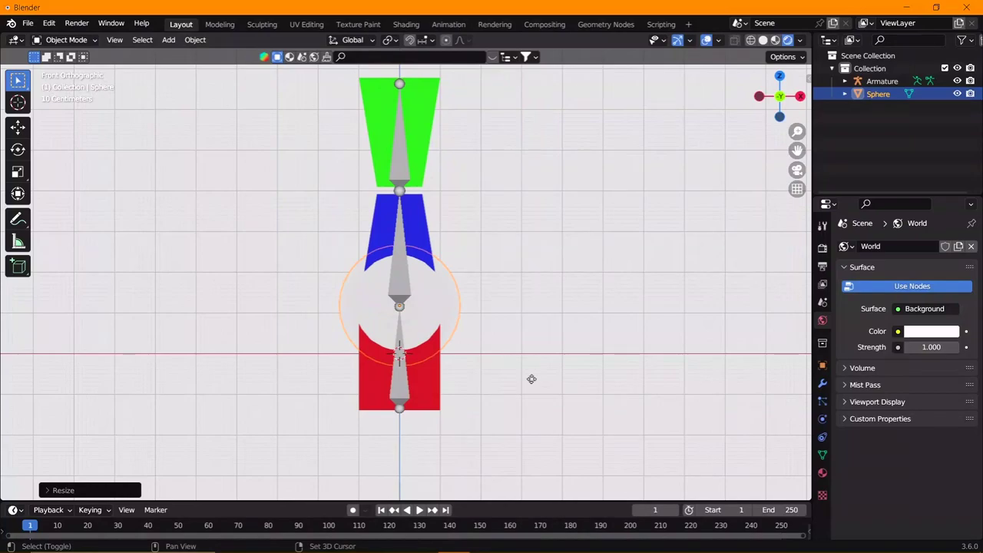
# - Duplicate the sphere to the upper joint, colouring the upper one yellow and the lower cyan
pyautogui.hotkey('ctrl', 'v')
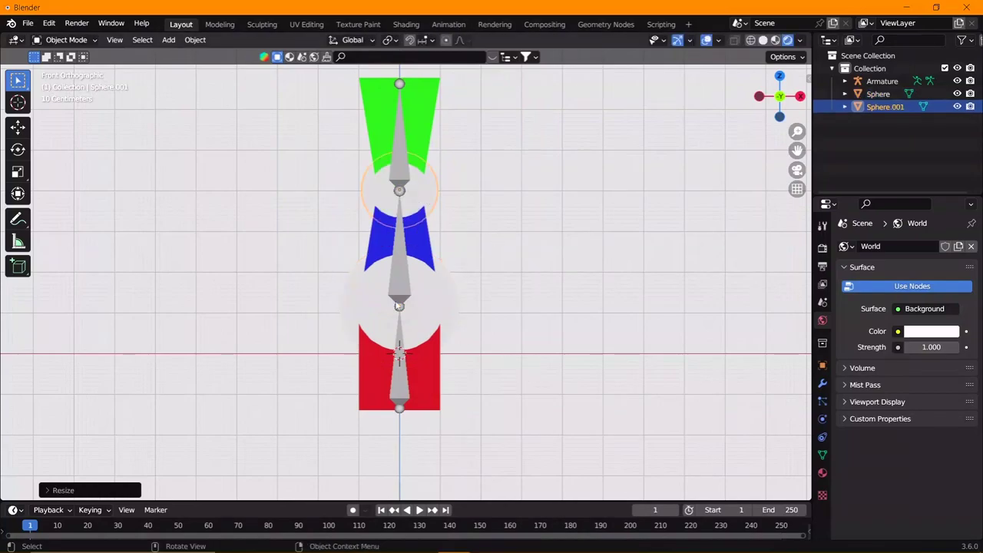
pyautogui.moveTo(584, 361); pyautogui.dragTo(799, 400, button='middle')
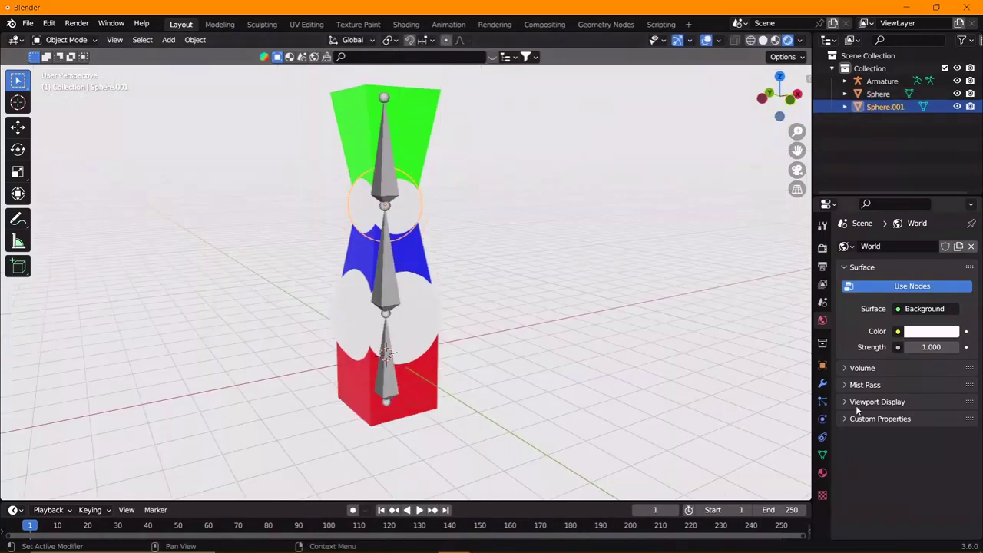
pyautogui.click(822, 473)
pyautogui.click(931, 433)
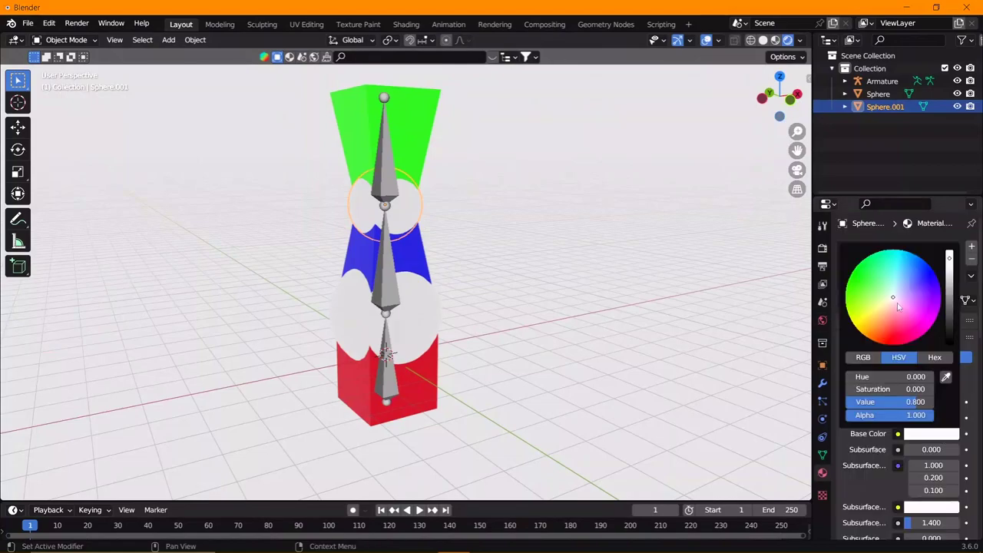
pyautogui.moveTo(899, 305); pyautogui.dragTo(861, 323)
pyautogui.click(878, 93)
pyautogui.click(932, 433)
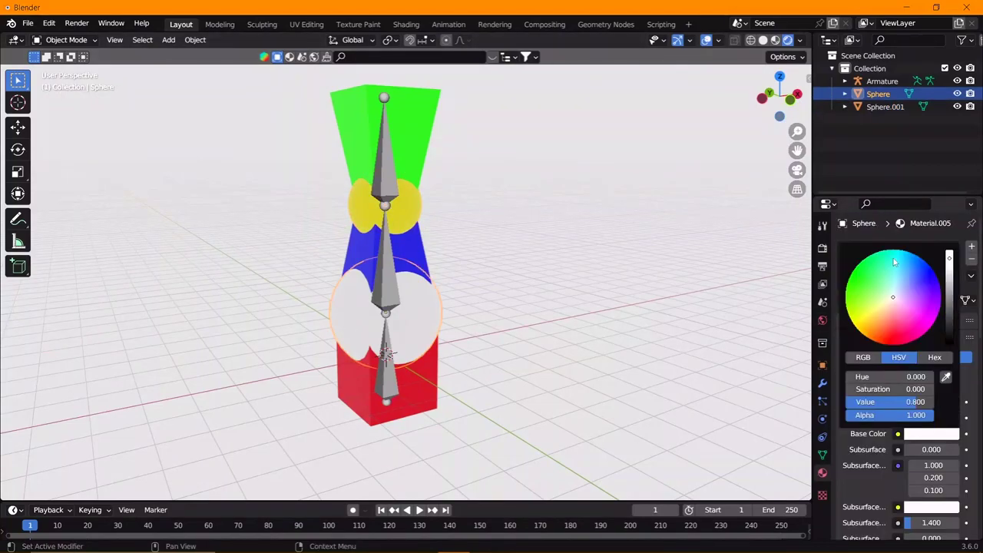
pyautogui.click(895, 263)
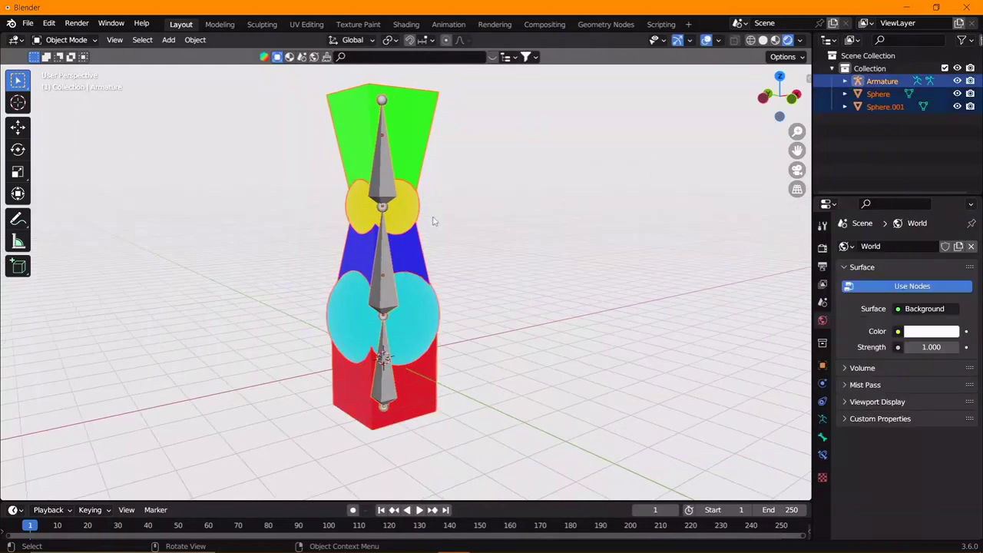
# - Parent the spheres to the armature With Automatic Weights
pyautogui.scroll(2, 388, 252)
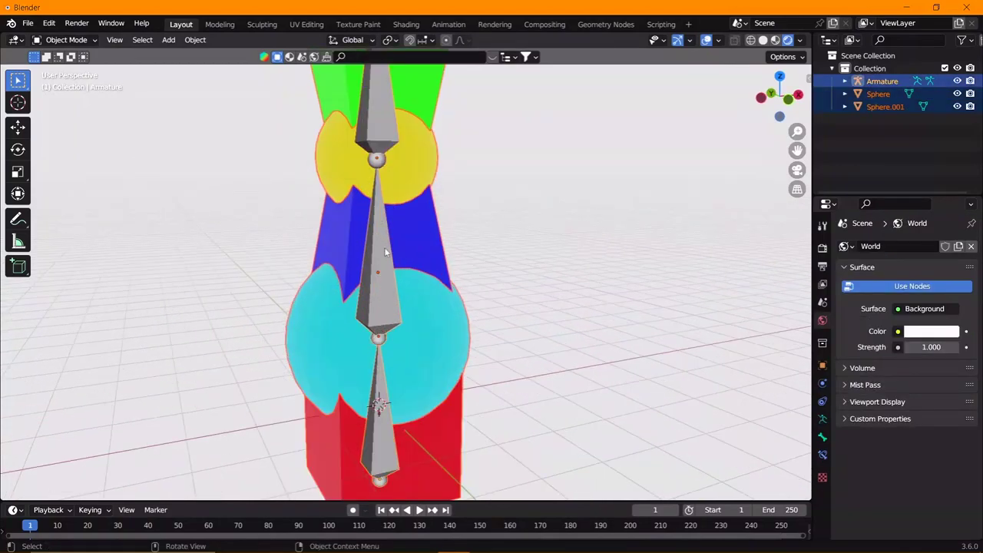
pyautogui.hotkey('ctrl', 'p')
pyautogui.click(344, 249)
pyautogui.scroll(-3, 407, 318)
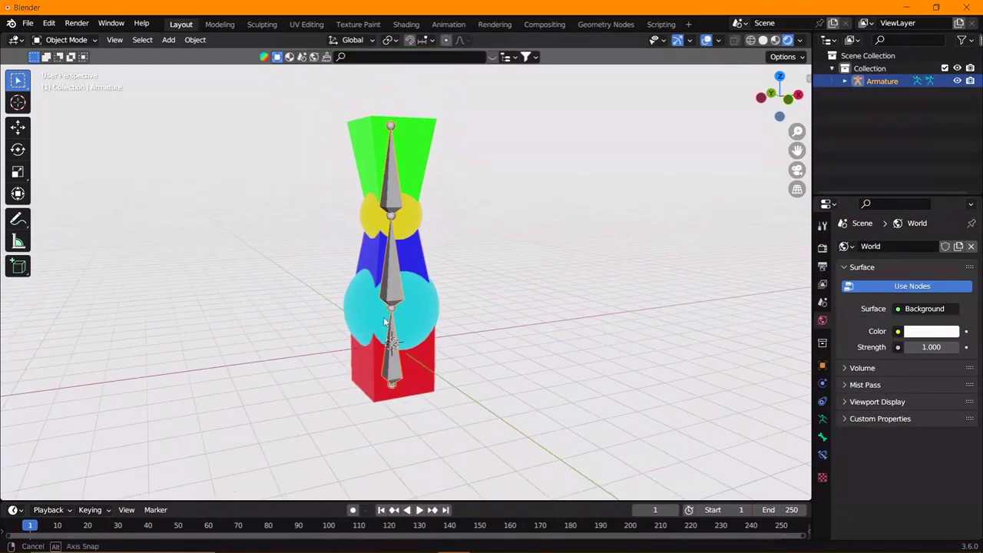
pyautogui.press('KP_1')
# - In Pose Mode, trial-rotate the middle and top bones, including a Y-axis turn, cancelling each
pyautogui.hotkey('ctrl', 'Tab')
pyautogui.click(424, 289)
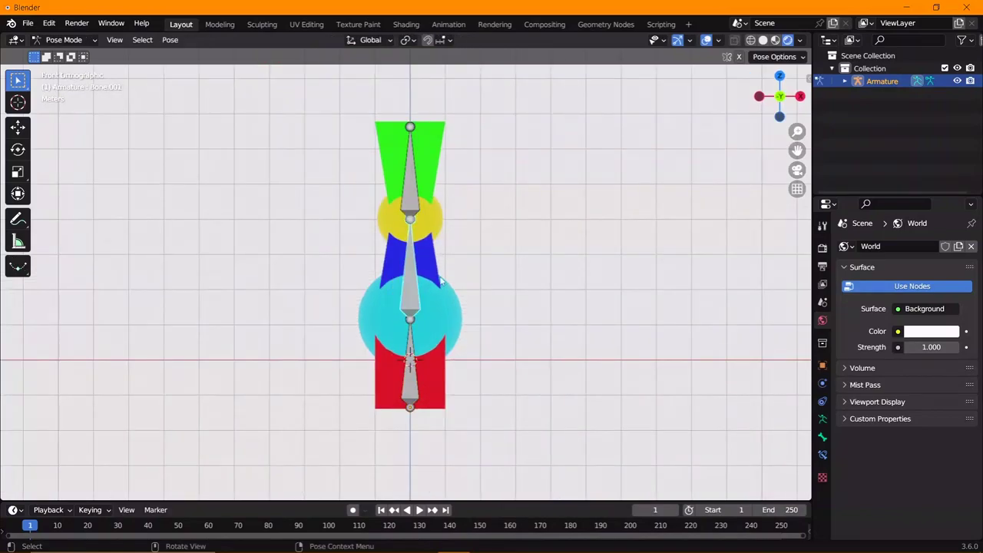
pyautogui.press('r')
pyautogui.press('Escape')
pyautogui.press('r')
pyautogui.press('r')
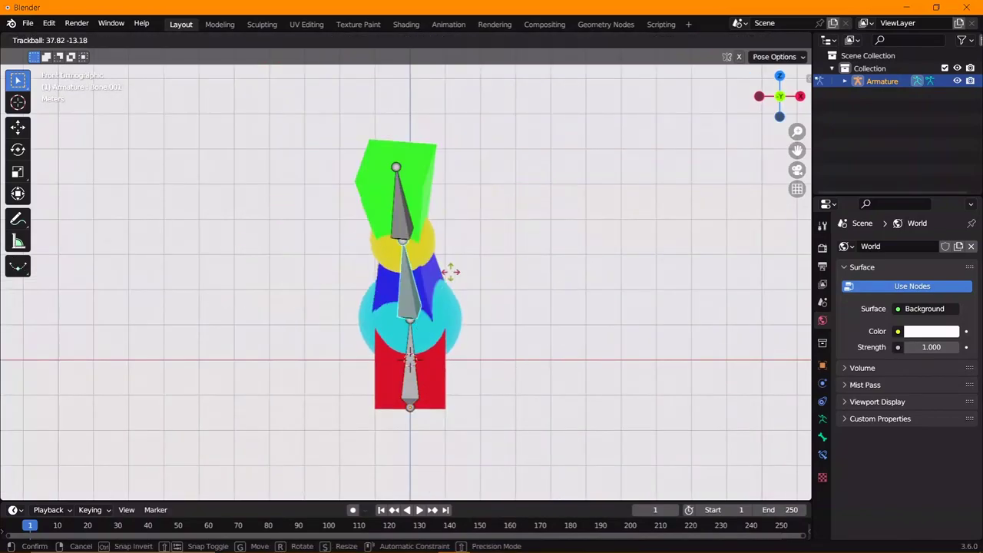
pyautogui.press('r')
pyautogui.press('r')
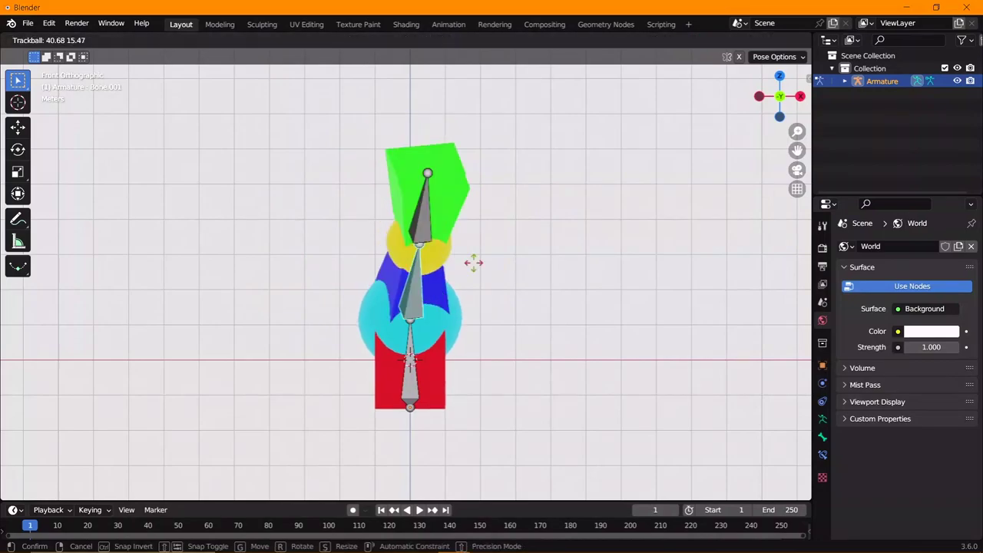
pyautogui.press('Escape')
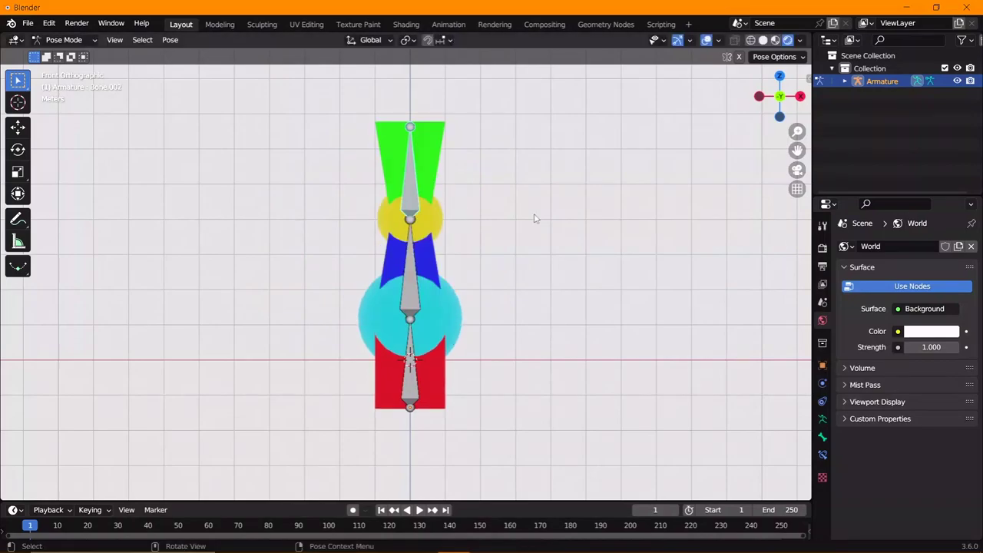
pyautogui.press('r')
pyautogui.press('y')
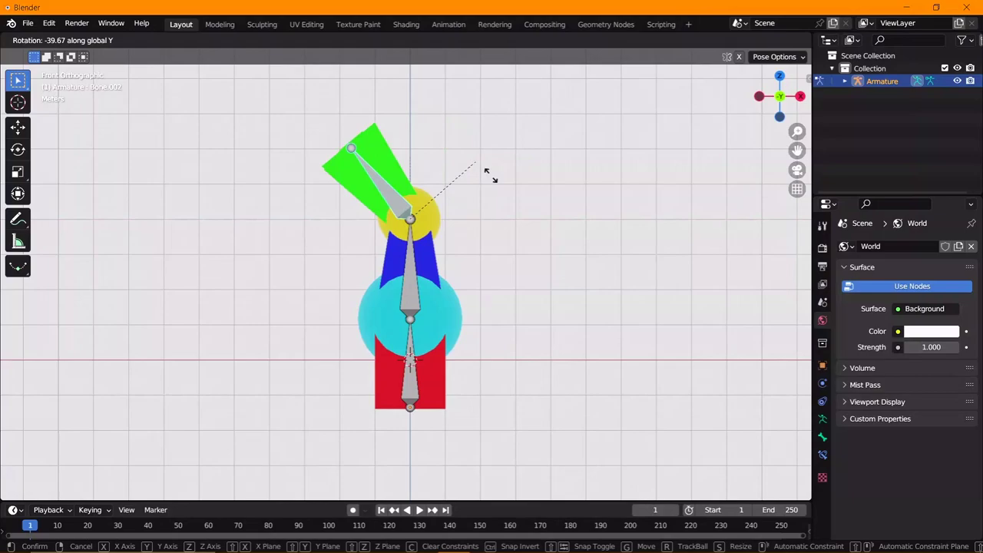
pyautogui.press('Escape')
pyautogui.moveTo(424, 228); pyautogui.dragTo(462, 248, button='middle')
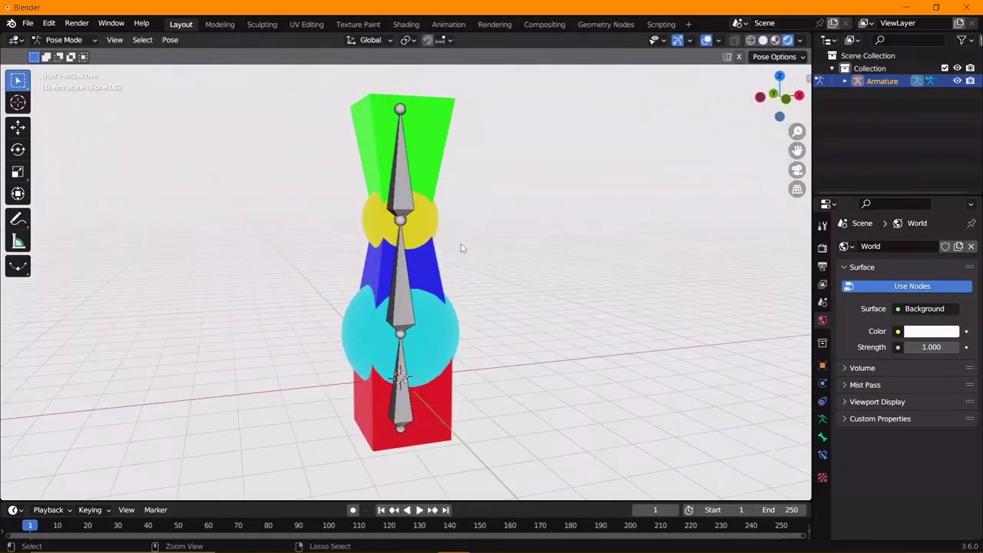